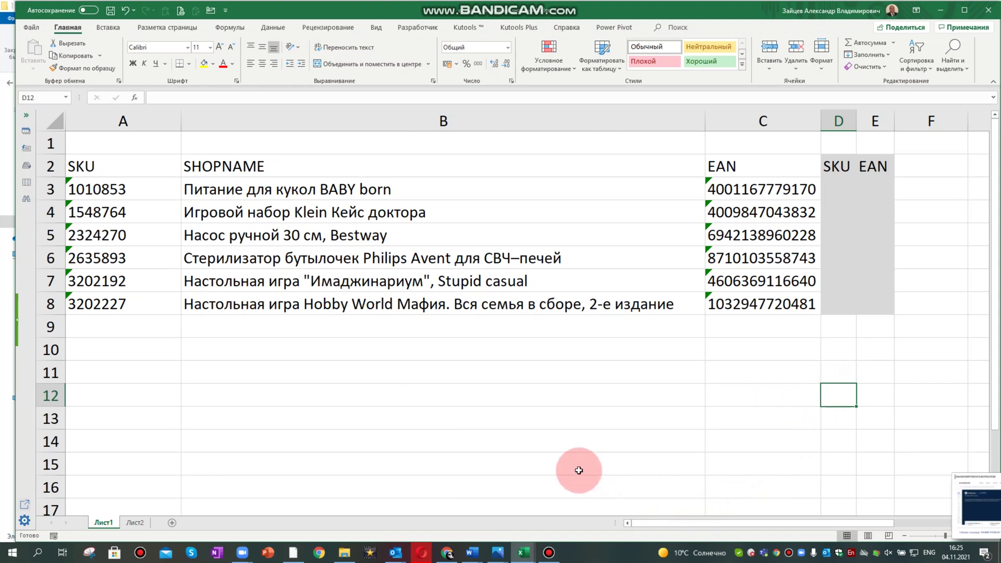
Inspect the stored barcodes on the price-list workbook's Сравнение and ШК sheets
left_click(523, 551)
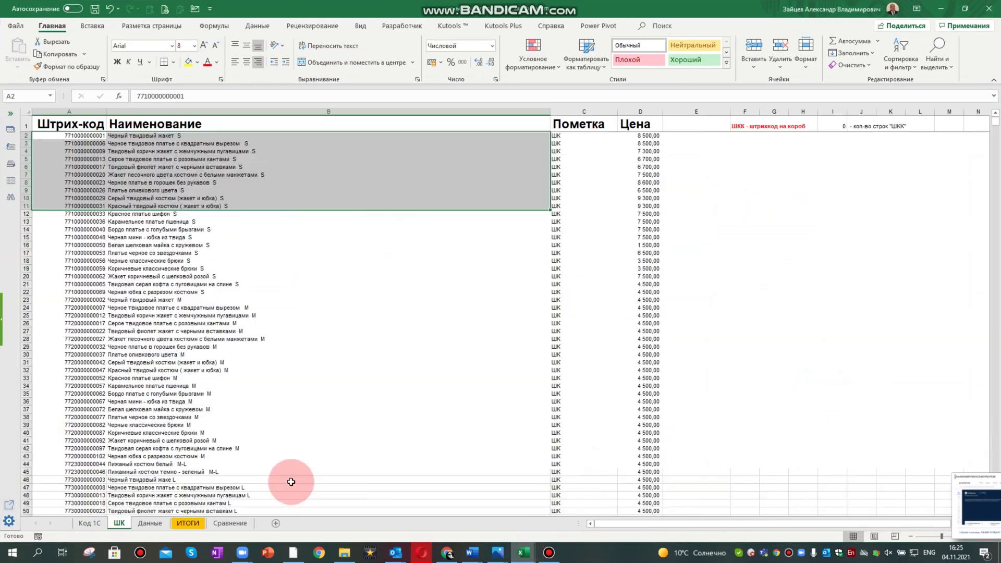
left_click(340, 315)
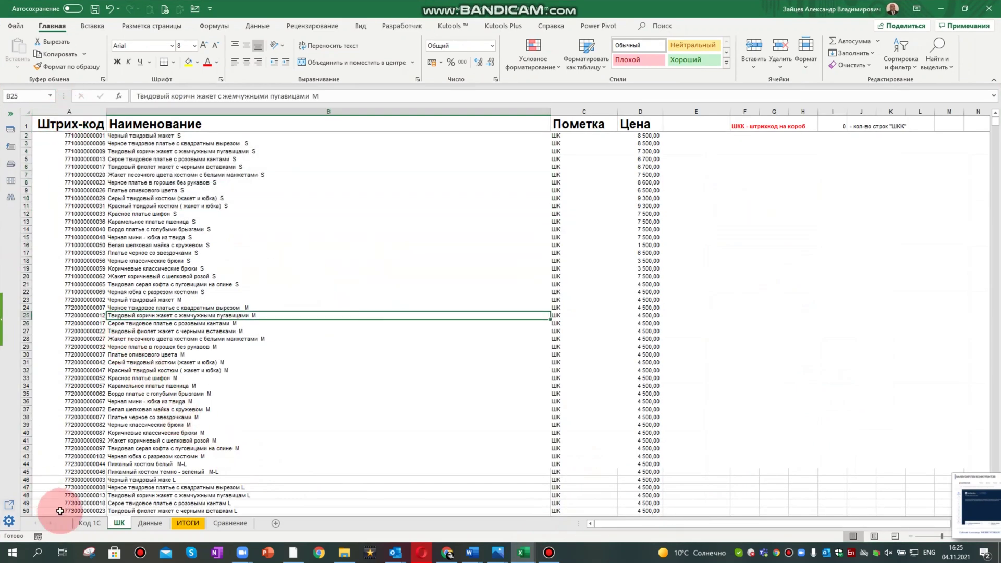
left_click(229, 522)
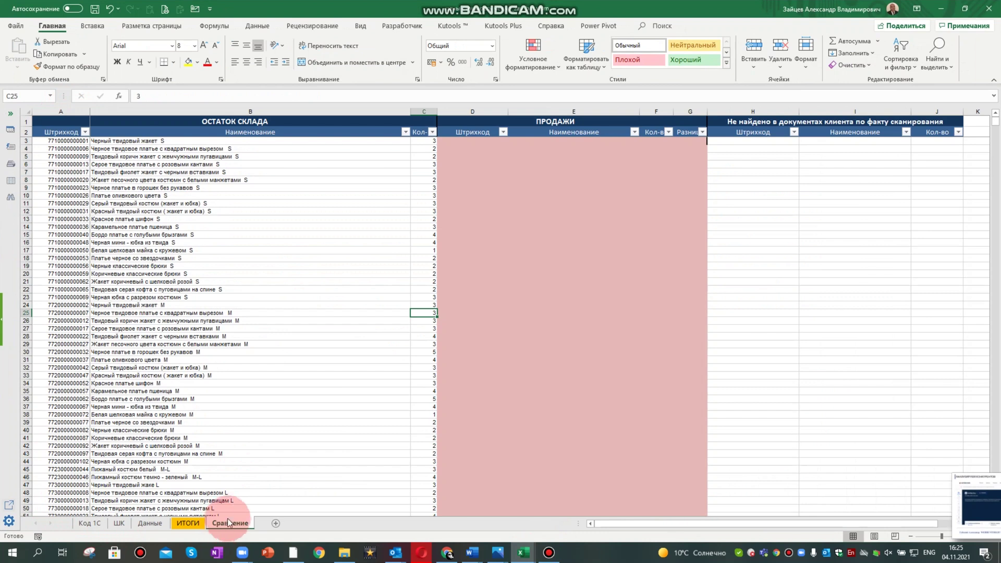
left_click(77, 112)
left_click(60, 149)
left_click(117, 523)
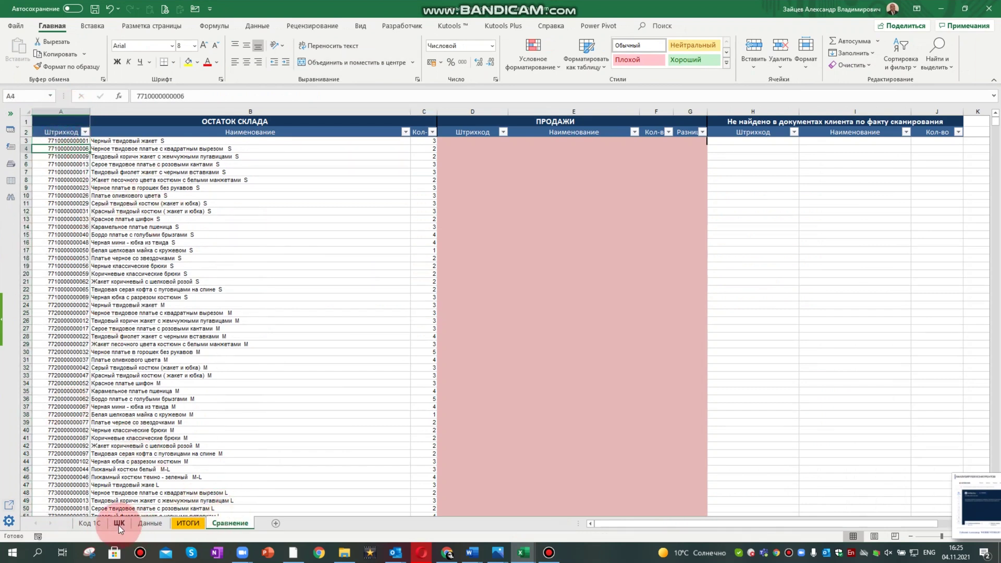
left_click(55, 166)
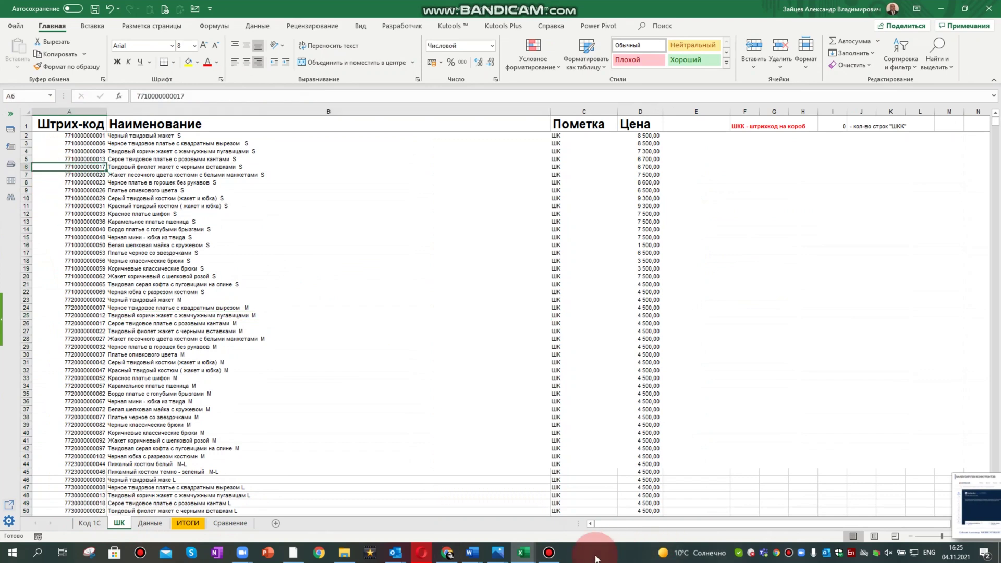
Switch between the SKU/EAN and price-list workbooks, selecting the price list's barcode column A
left_click(514, 542)
left_click(469, 508)
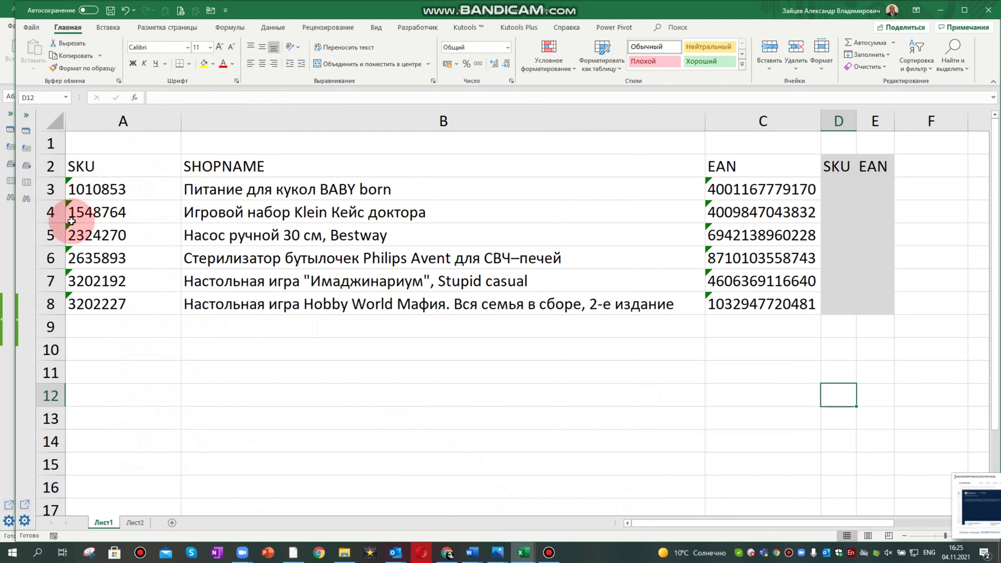
left_click(523, 552)
left_click(555, 523)
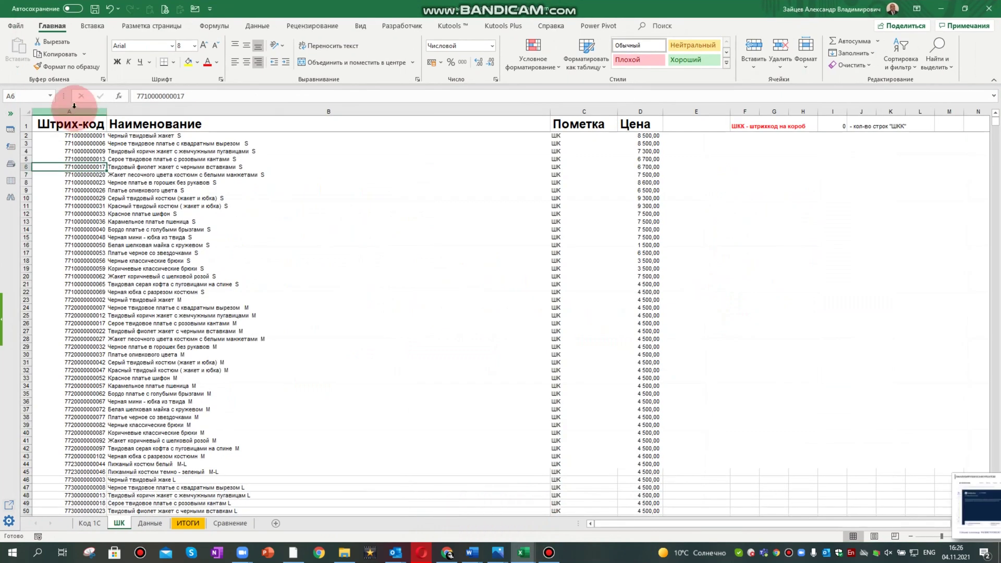
left_click(69, 112)
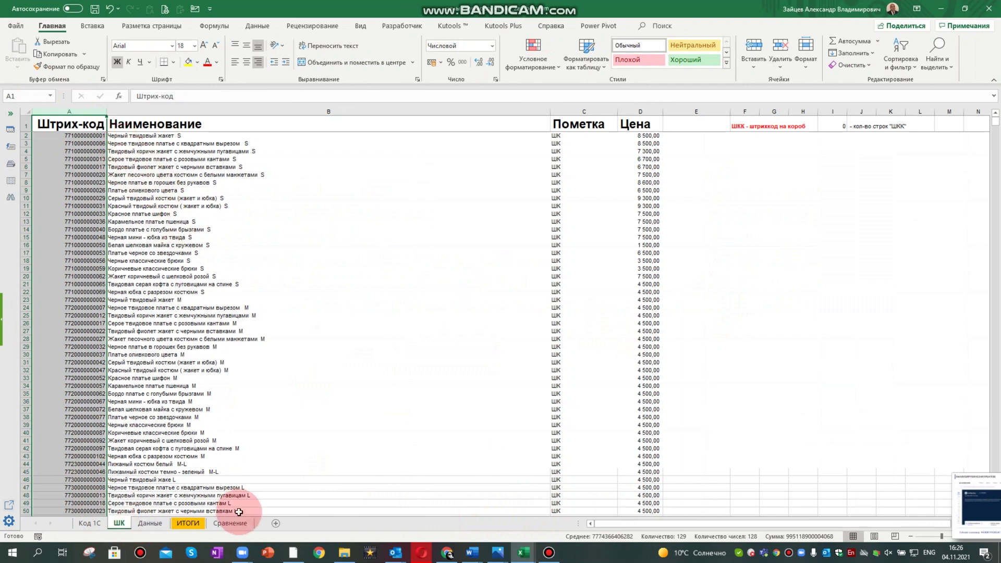
left_click(523, 552)
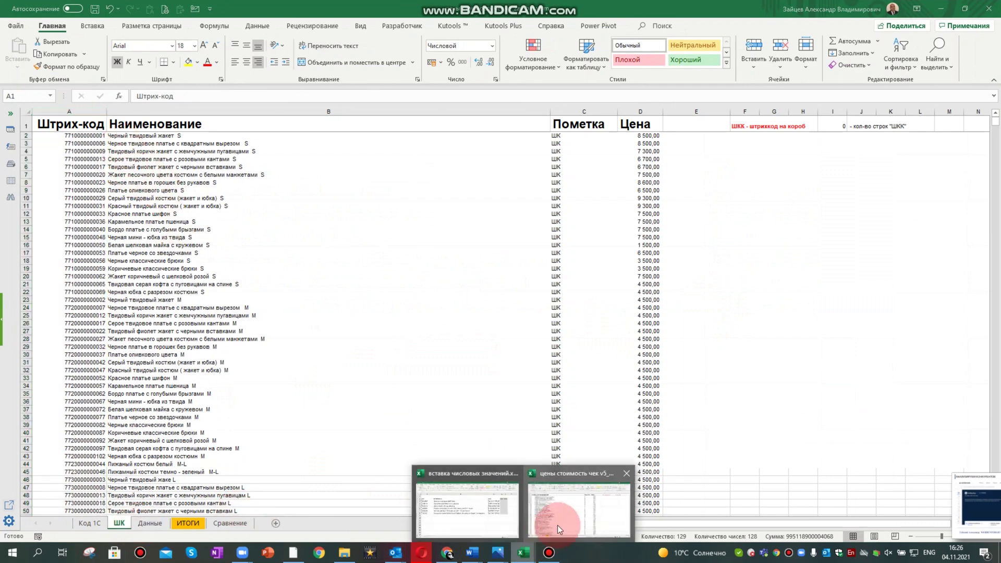
left_click(477, 524)
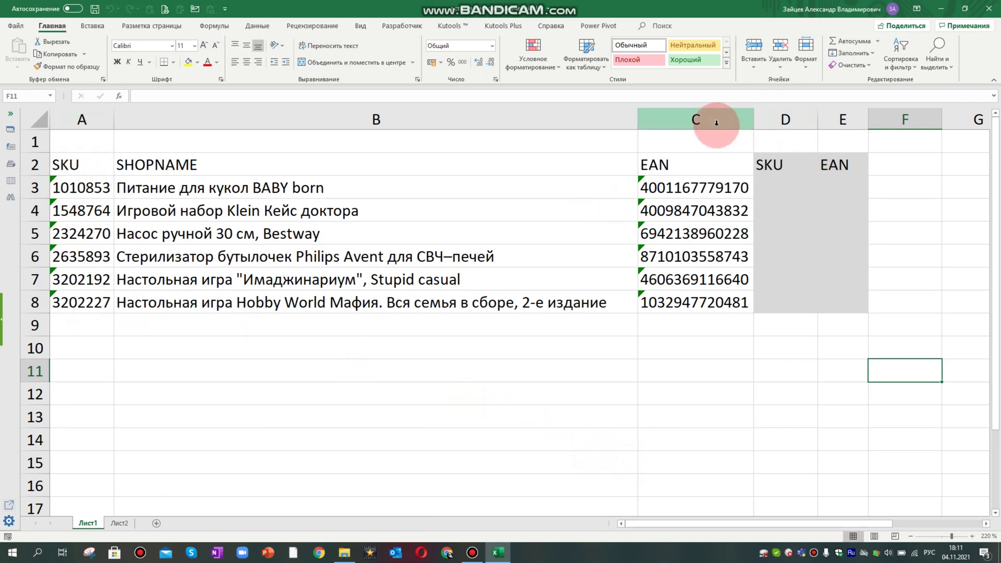
Enter =C3*1 in E3 to convert the text EAN in C3, and autofit column E
left_click(677, 188)
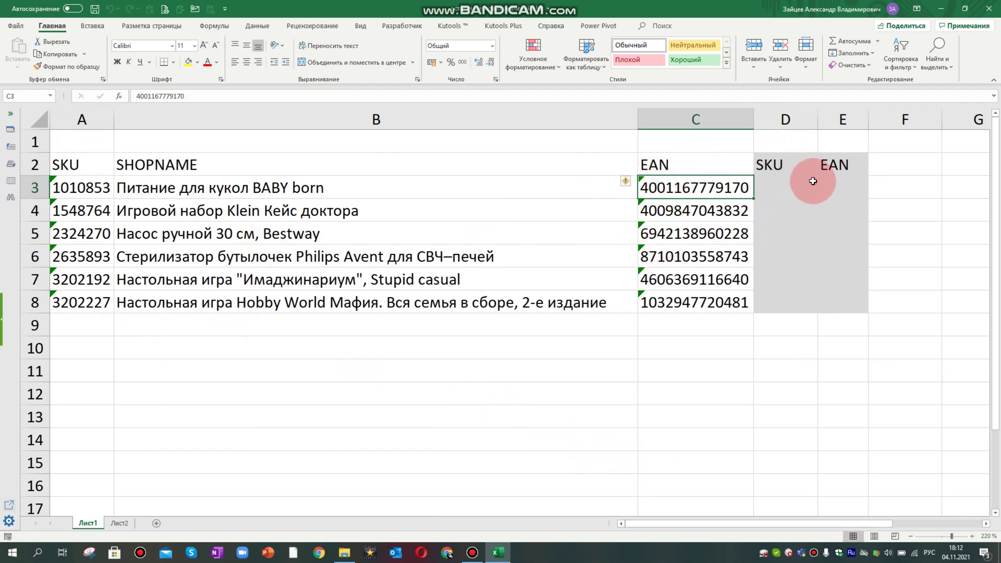
left_click(849, 187)
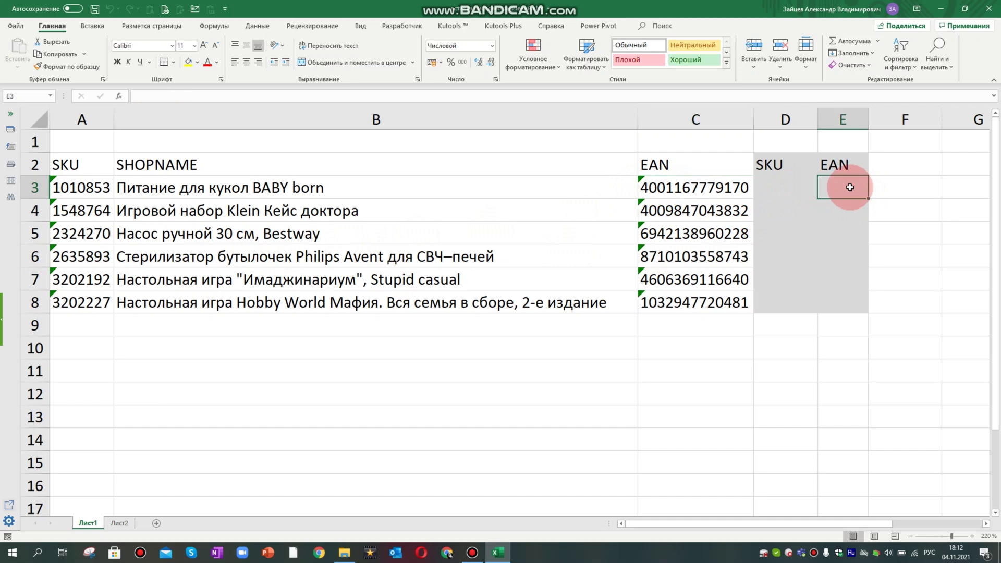
type("=")
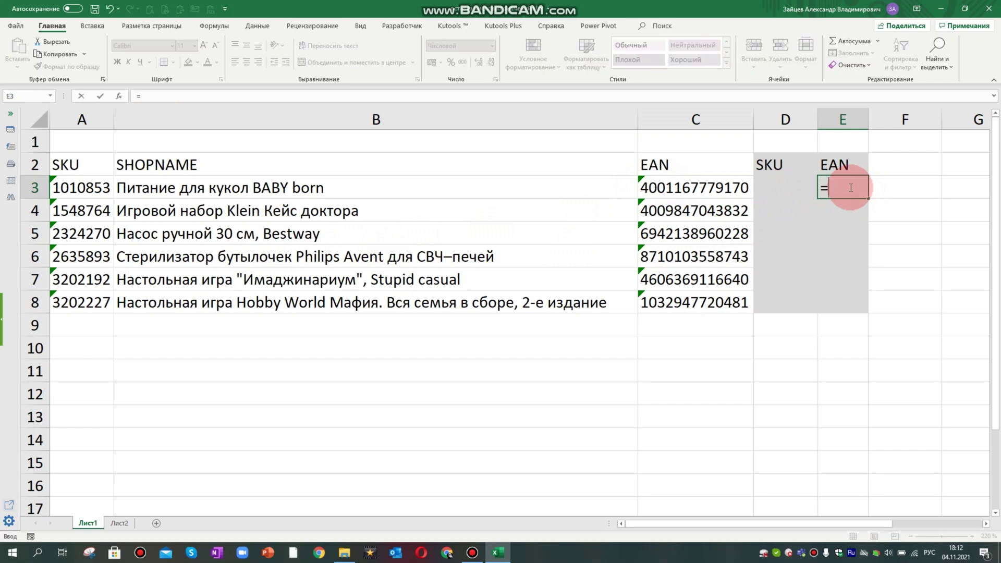
left_click(711, 187)
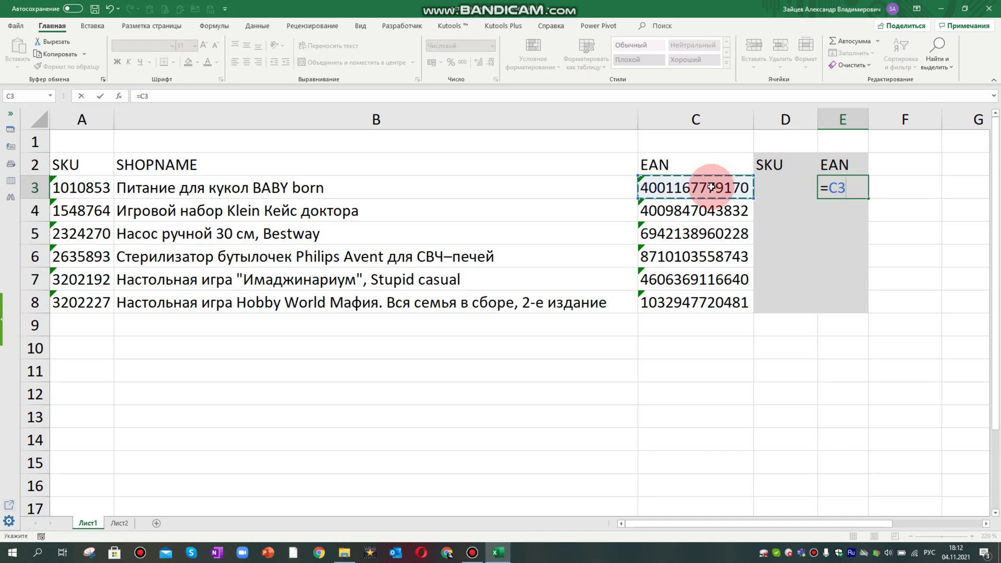
key("Return")
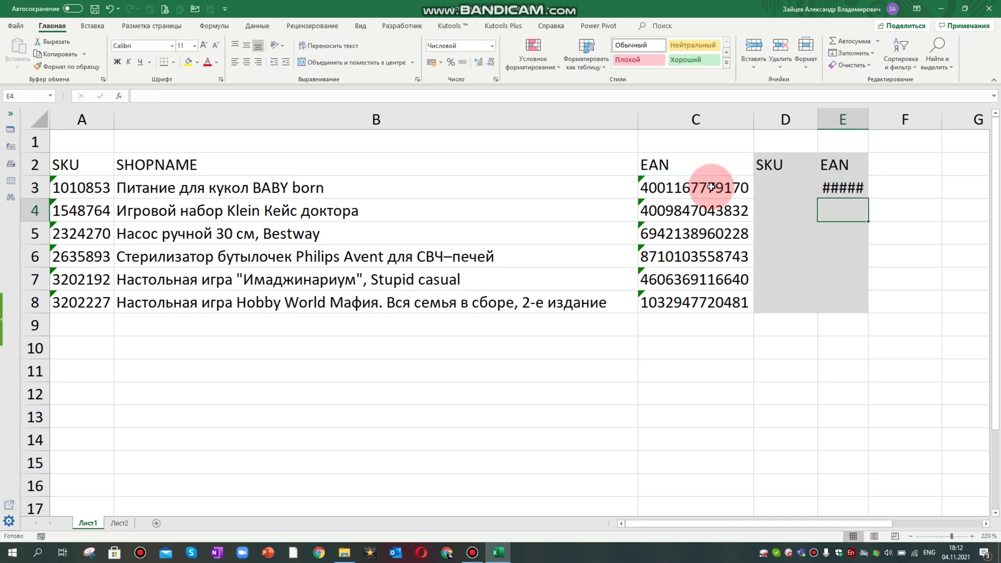
double_click(868, 119)
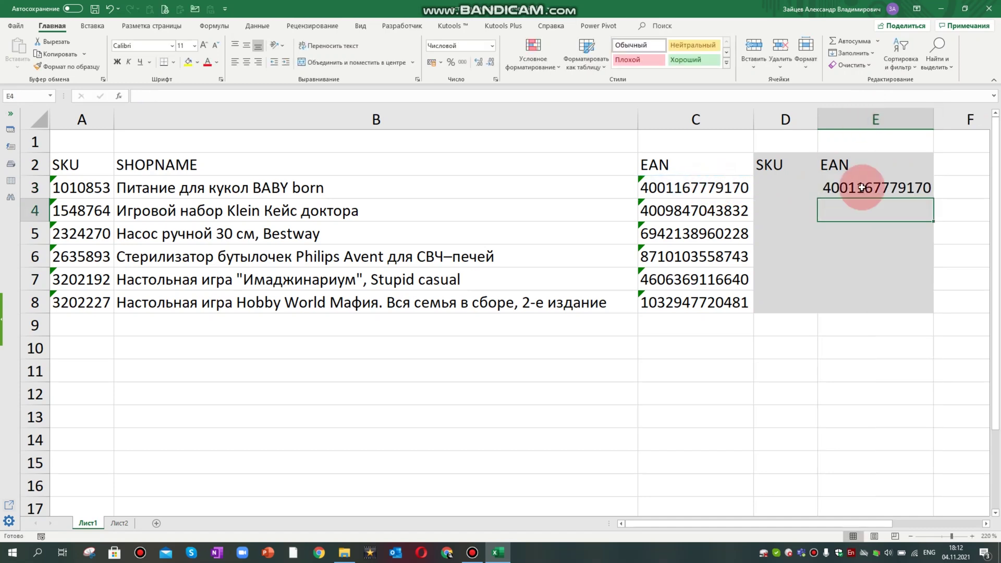
Fill the =C3*1 formula down to E8 and check the copied formulas
left_click(737, 186)
left_click(863, 182)
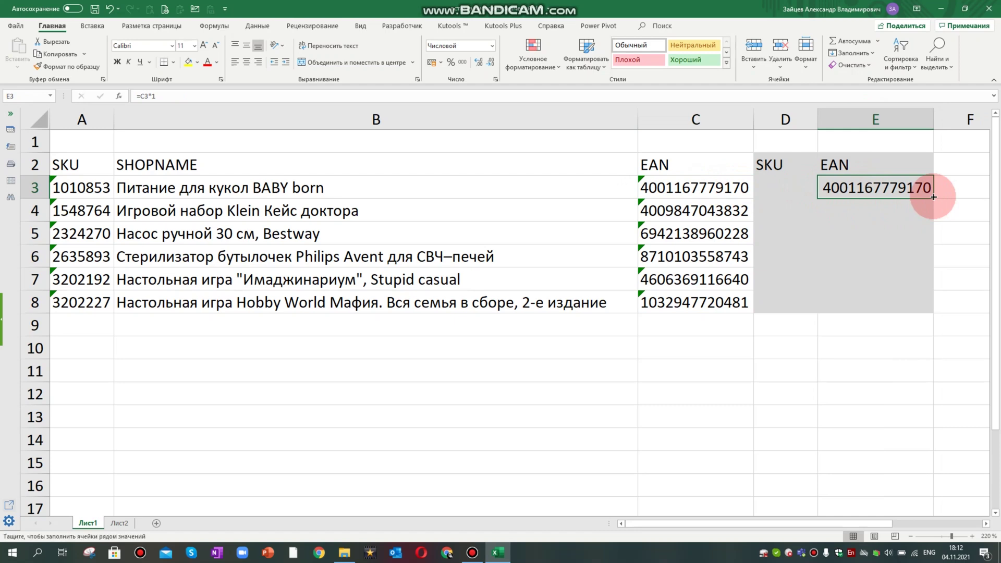
left_click_drag(933, 197, 917, 303)
left_click(882, 208)
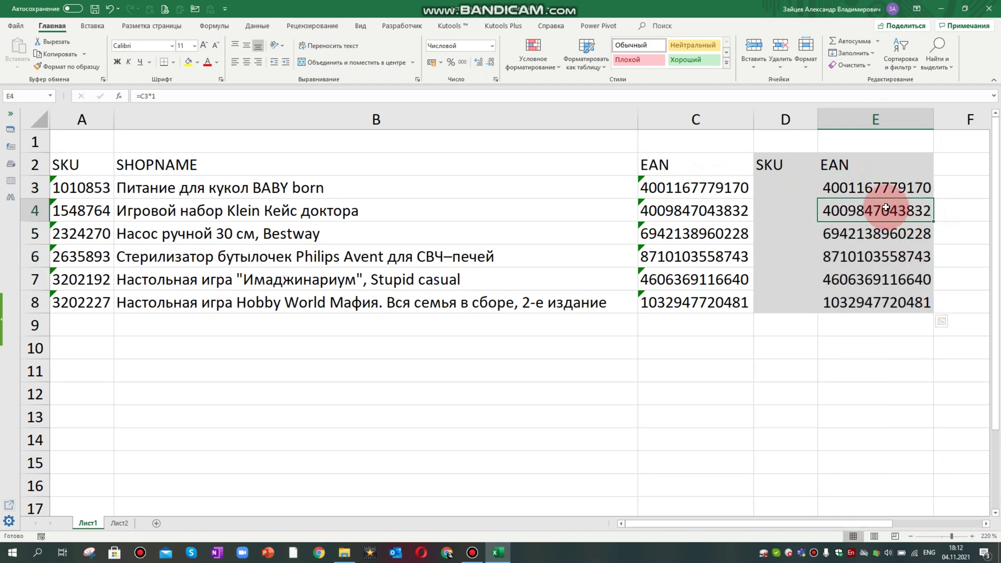
left_click(881, 255)
left_click(882, 282)
left_click(881, 301)
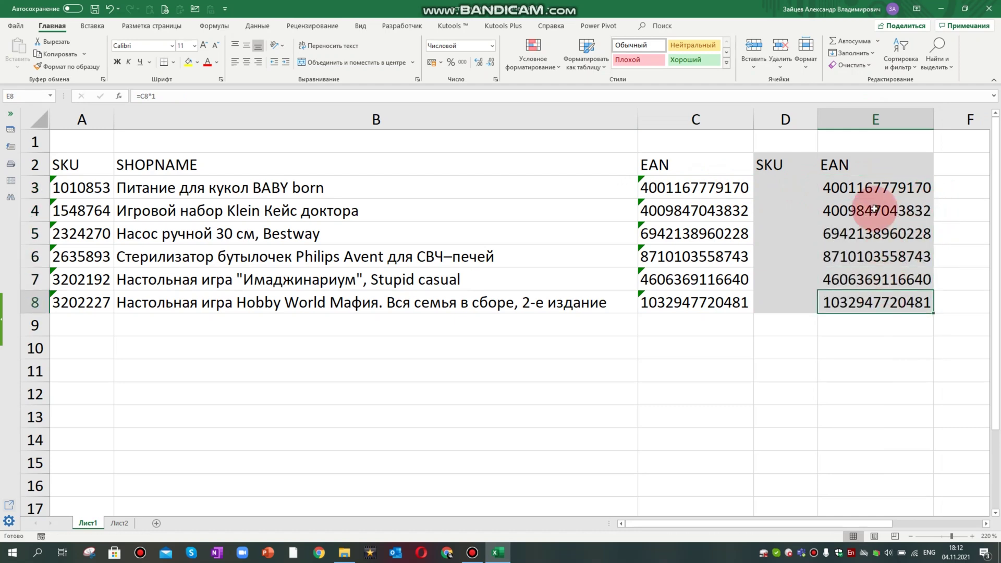
left_click(900, 189)
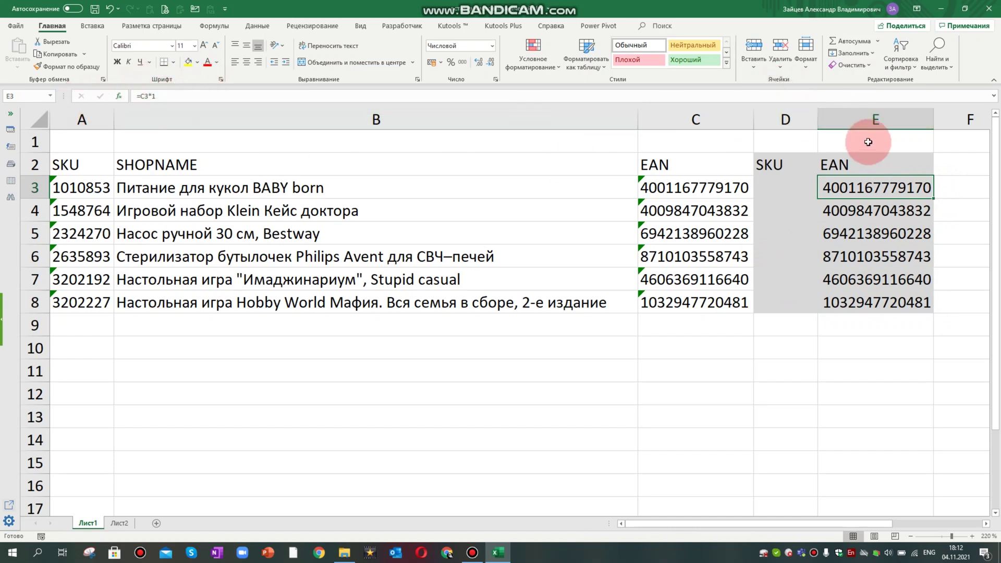
Copy column E and paste it back over itself as values
left_click(885, 118)
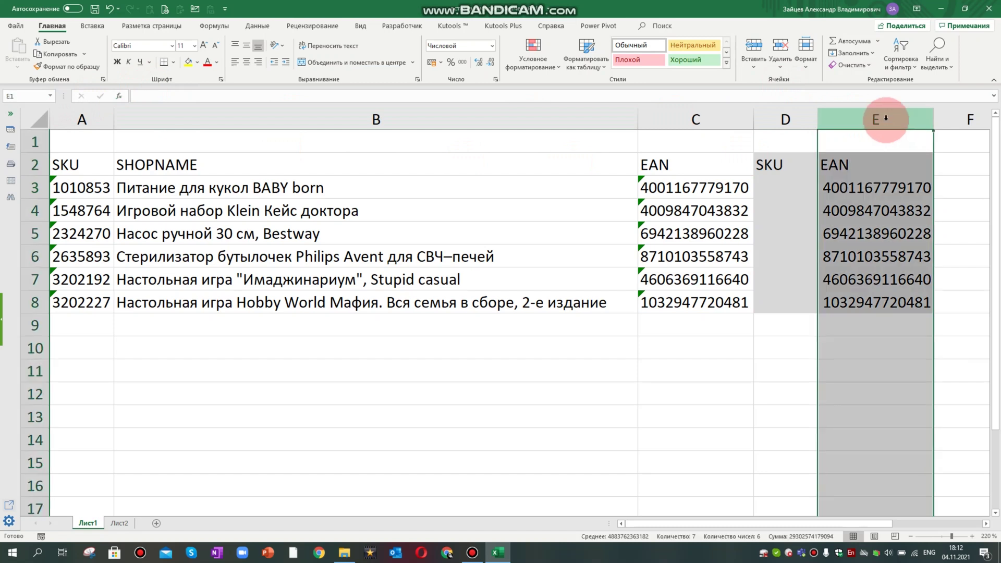
right_click(885, 118)
left_click(904, 141)
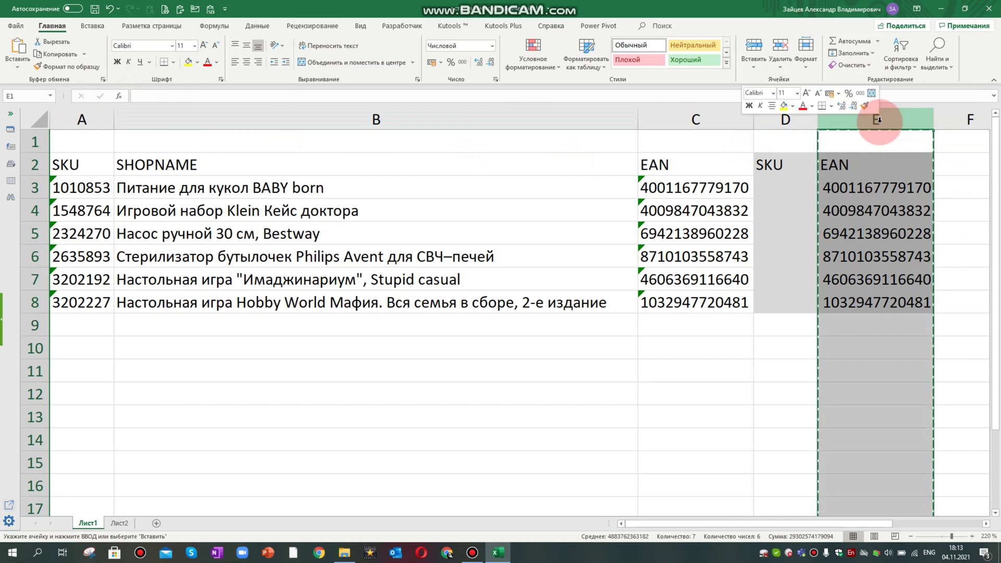
right_click(879, 119)
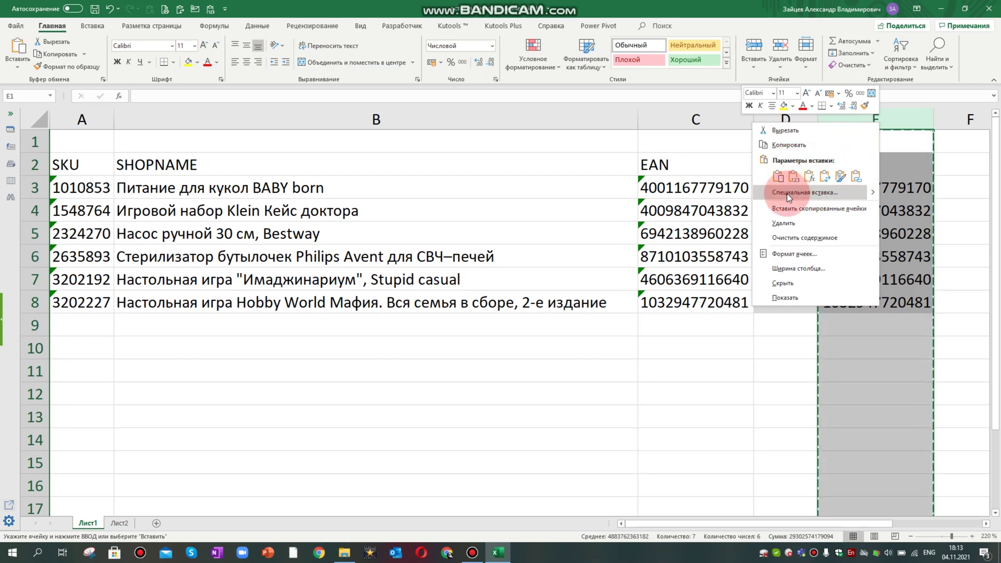
left_click(792, 179)
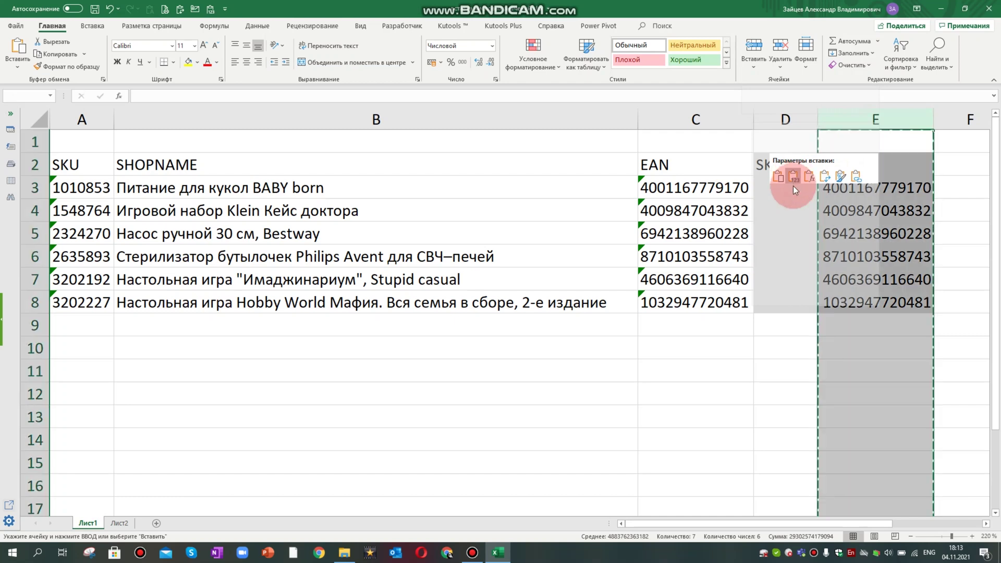
Repaste column E through Paste Special with Values only, then inspect E3's contents
right_click(793, 186)
left_click(790, 189)
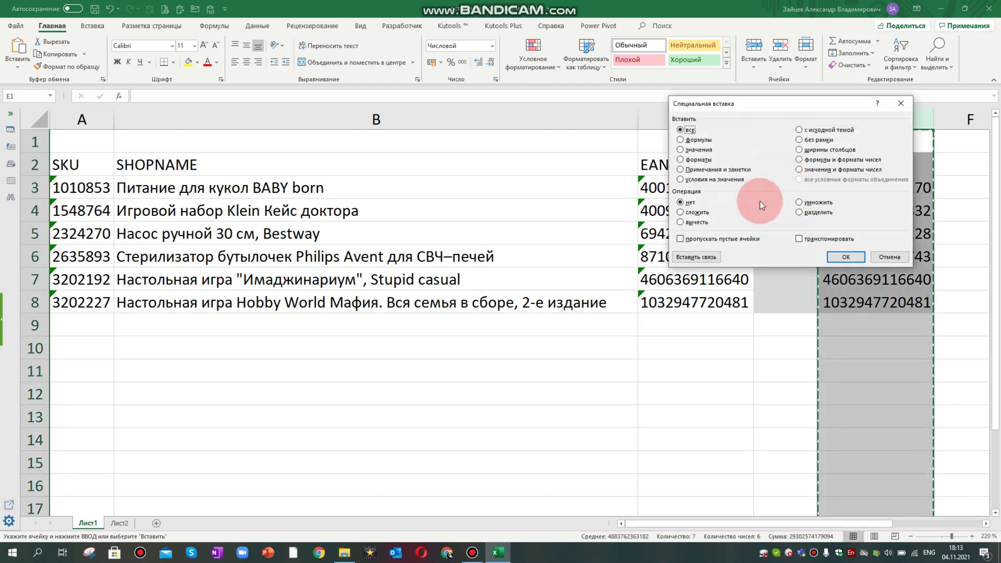
left_click(680, 150)
left_click(846, 256)
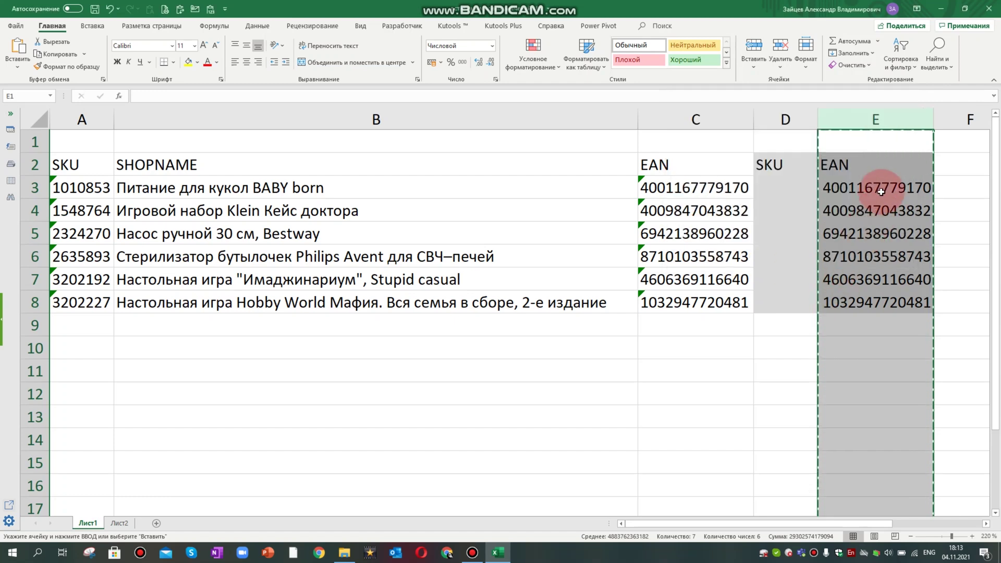
left_click(881, 191)
left_click(173, 96)
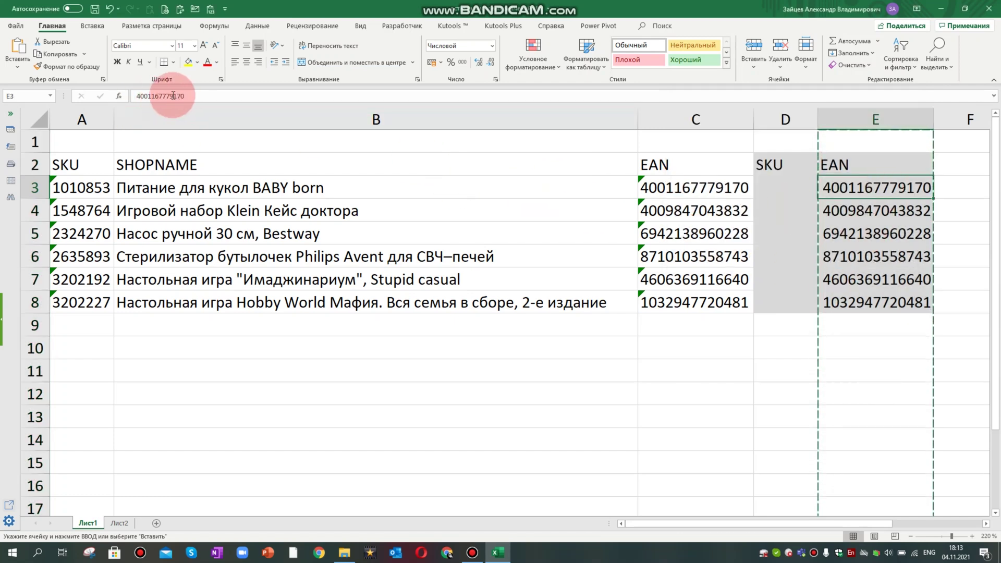
Undo the values paste, then repaste column E using the Values paste icon
left_click(895, 117)
left_click(108, 9)
left_click(862, 210)
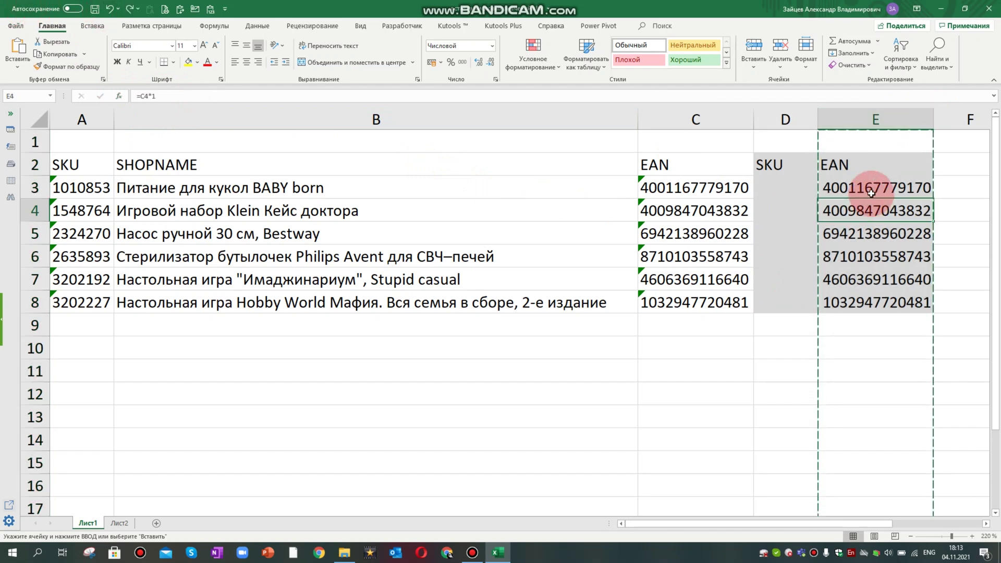
left_click(869, 118)
right_click(876, 120)
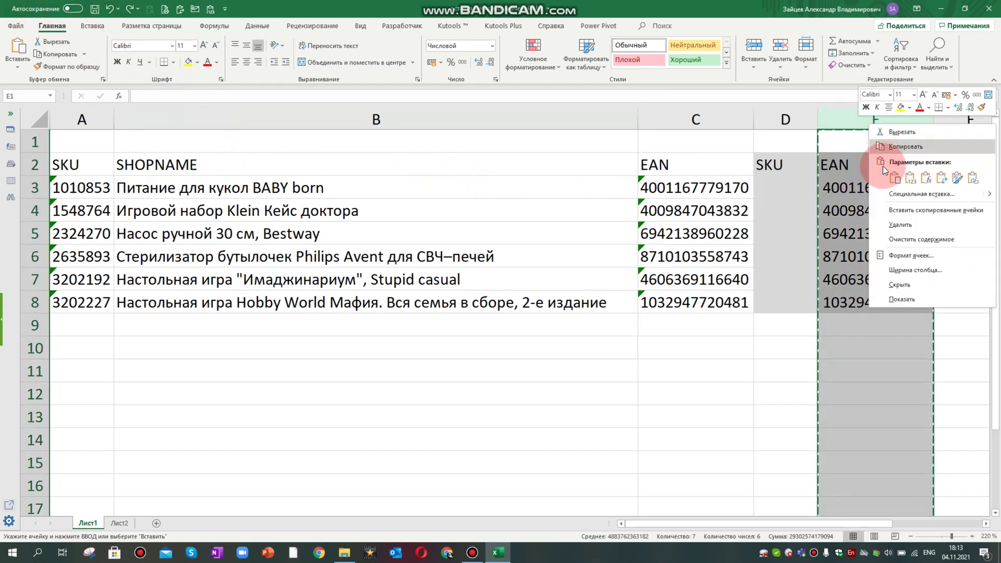
left_click(910, 178)
Verify cells E3 through E8 now hold plain numeric EAN values
left_click(867, 194)
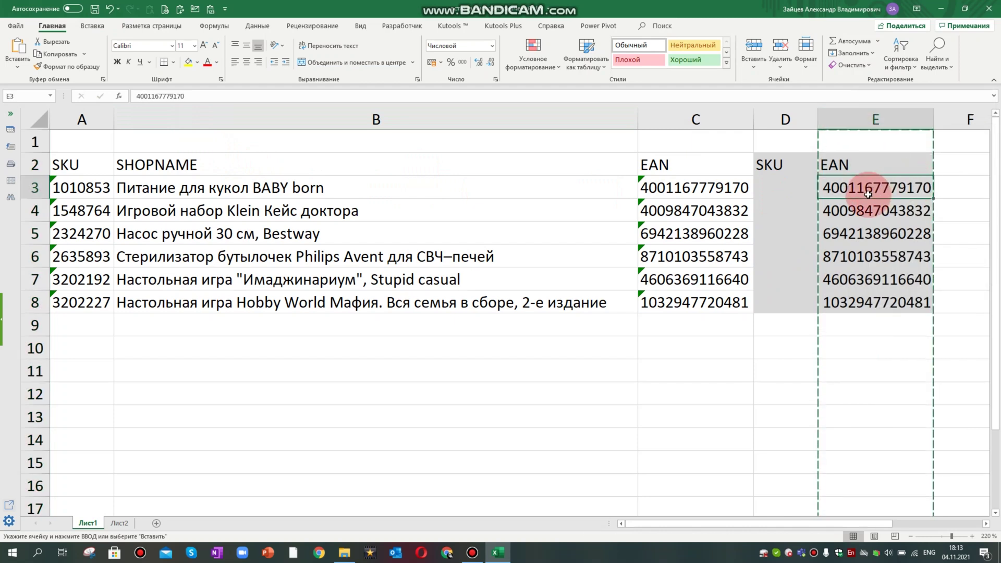
left_click(868, 210)
left_click(868, 233)
left_click(868, 256)
left_click(867, 279)
left_click(868, 301)
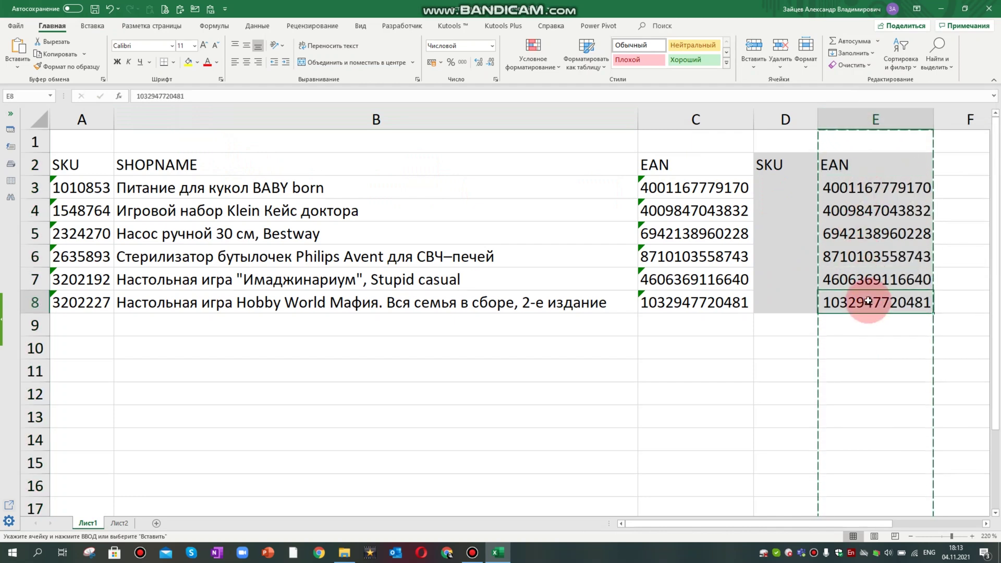
left_click(790, 189)
Enter =A3*1 in D3 and fill it down to D8 to convert the SKUs
type("=")
left_click(107, 186)
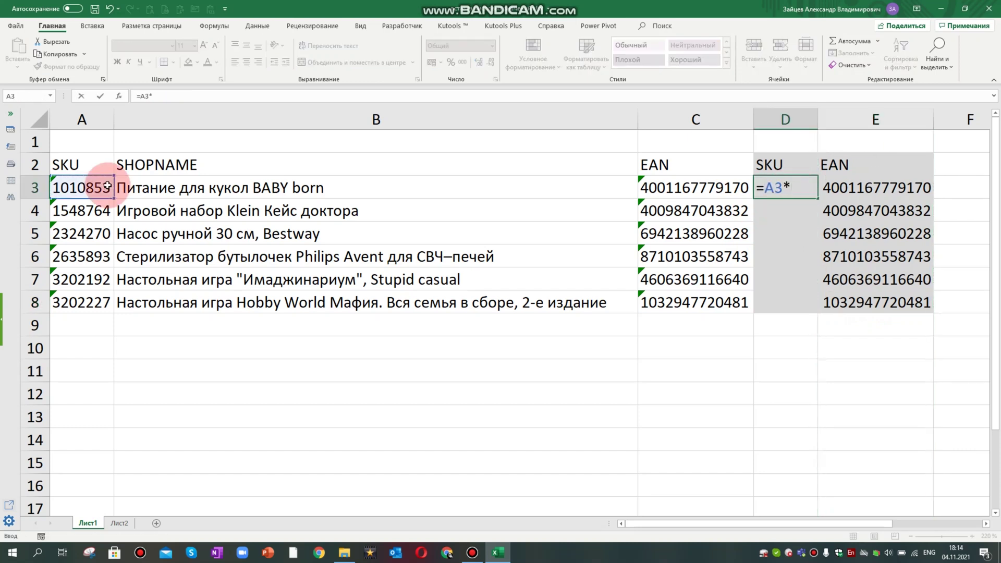
type("1")
key("Return")
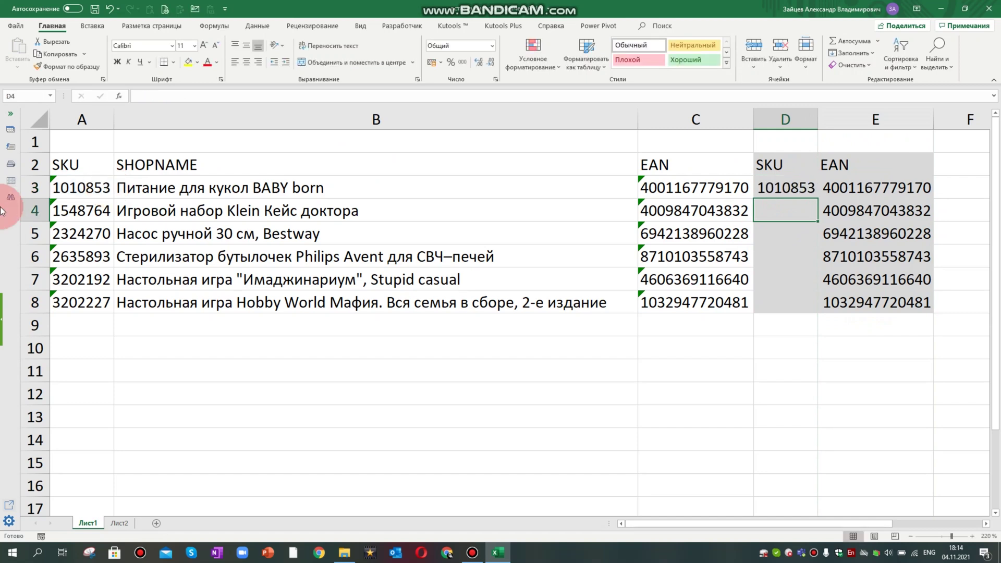
left_click(808, 185)
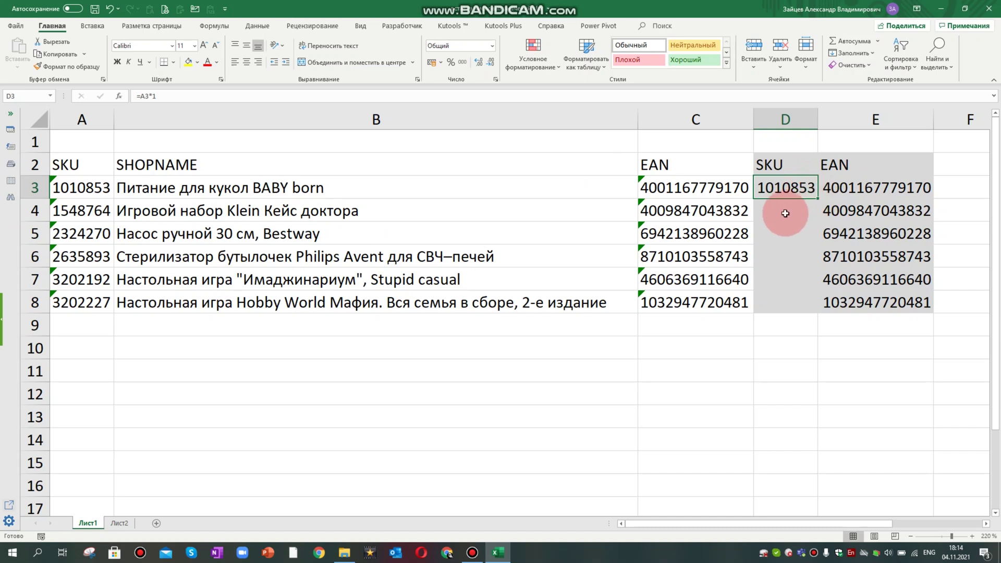
double_click(819, 198)
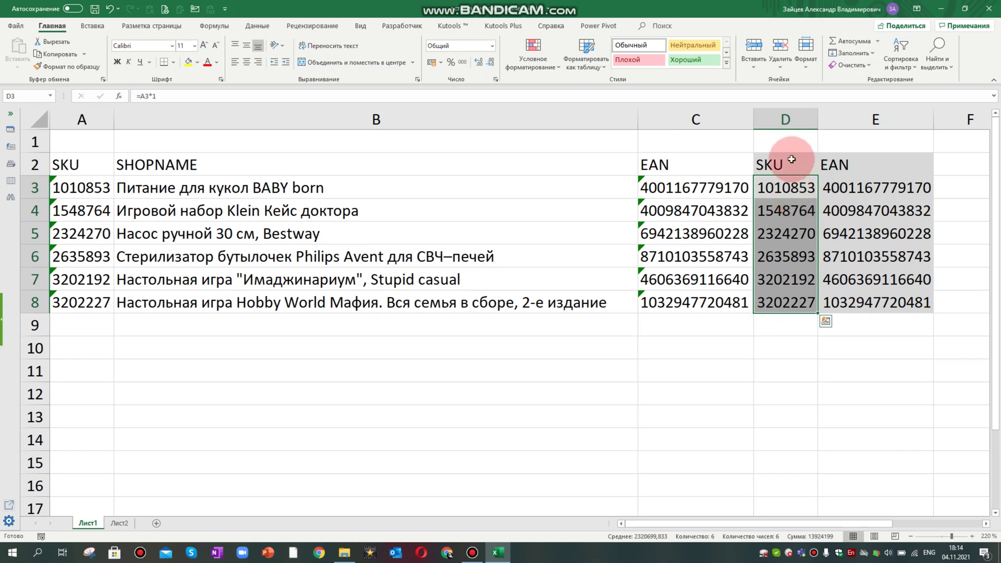
Copy column D and paste it over itself as values, so D3 stores 1010853
left_click(792, 119)
key("ctrl+c")
right_click(792, 119)
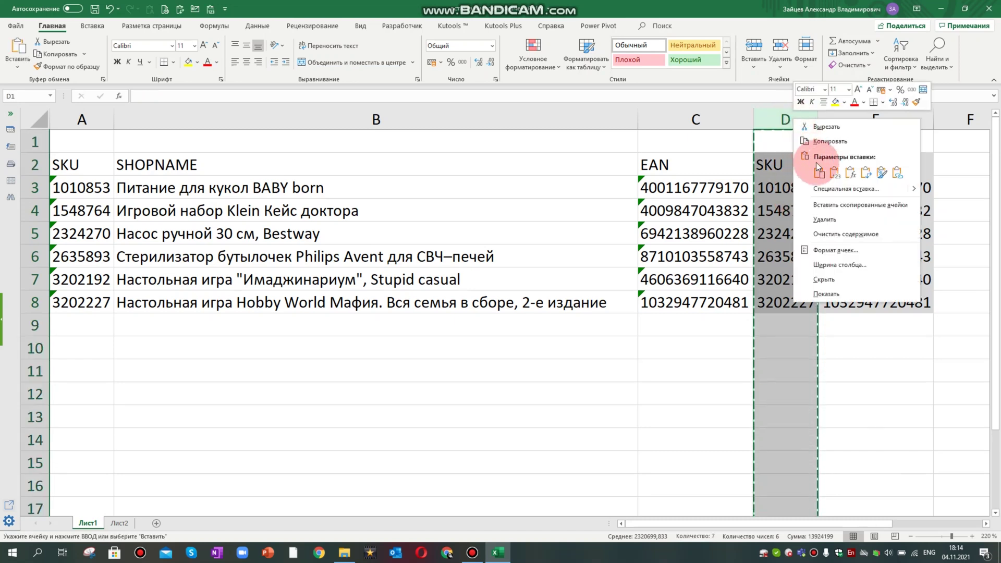
left_click(797, 106)
left_click(795, 189)
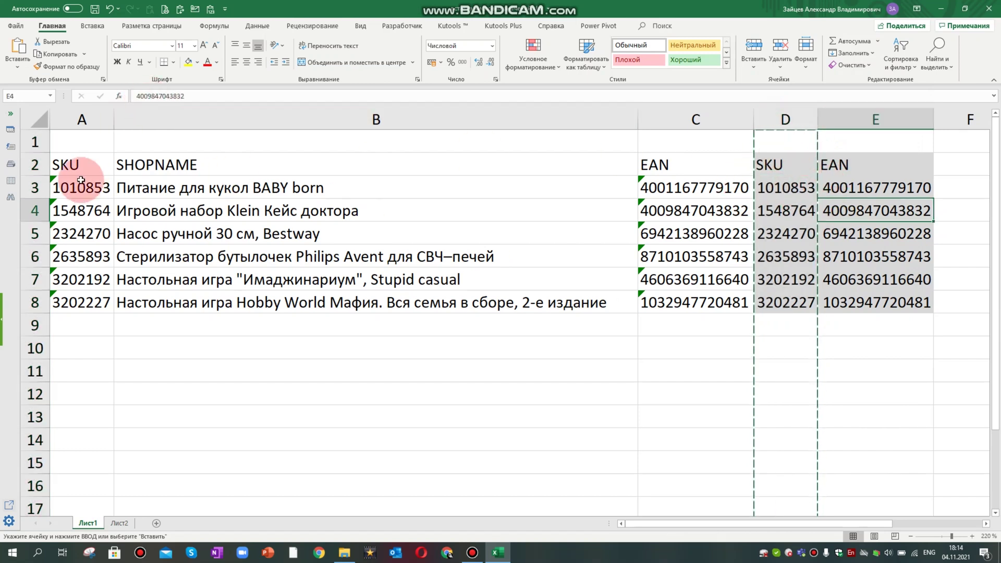
left_click(768, 120)
right_click(767, 120)
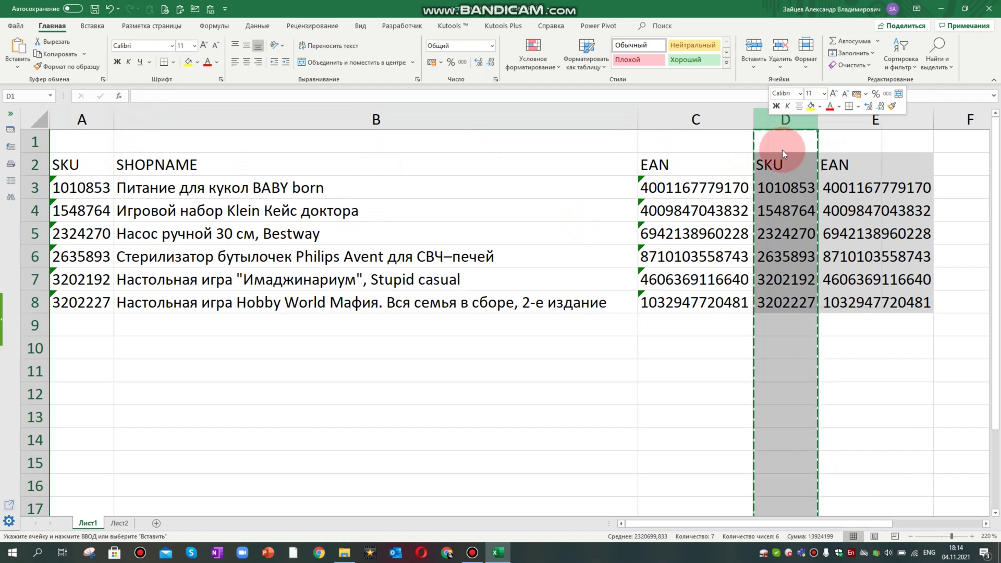
Paste the numeric SKUs into column A and column E's numeric EANs into column C as values
right_click(81, 120)
left_click(125, 183)
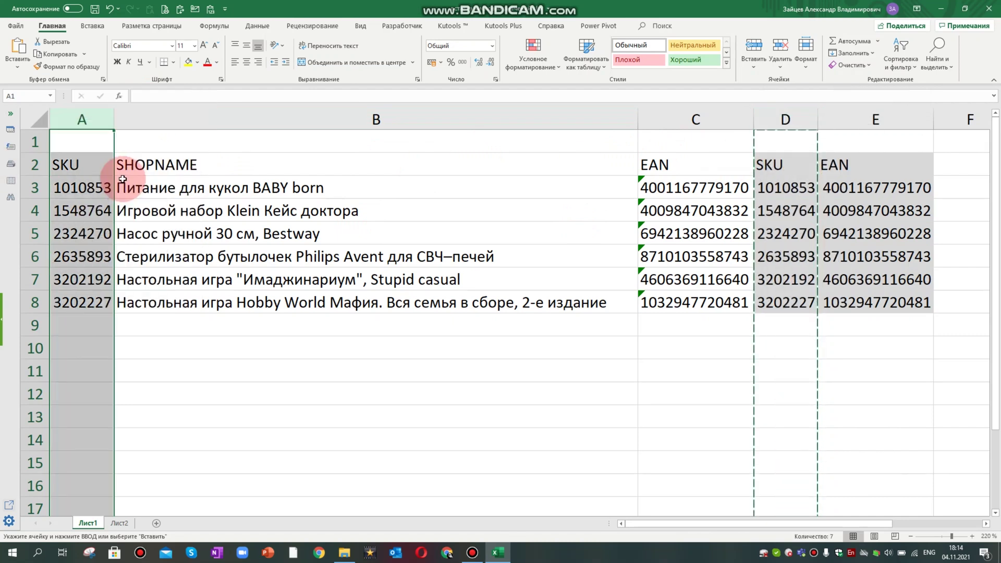
left_click(844, 119)
right_click(851, 120)
left_click(886, 141)
right_click(699, 119)
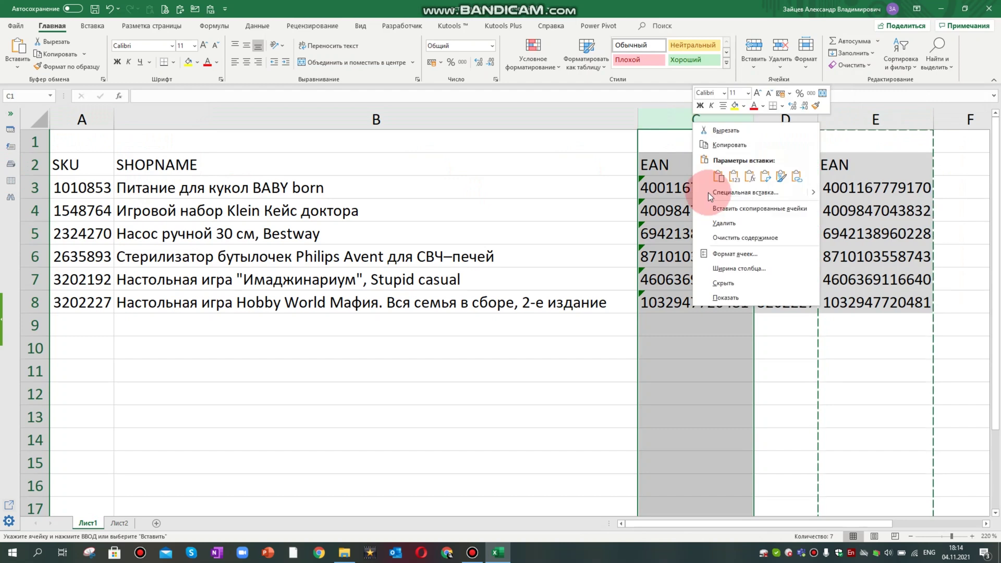
left_click(734, 176)
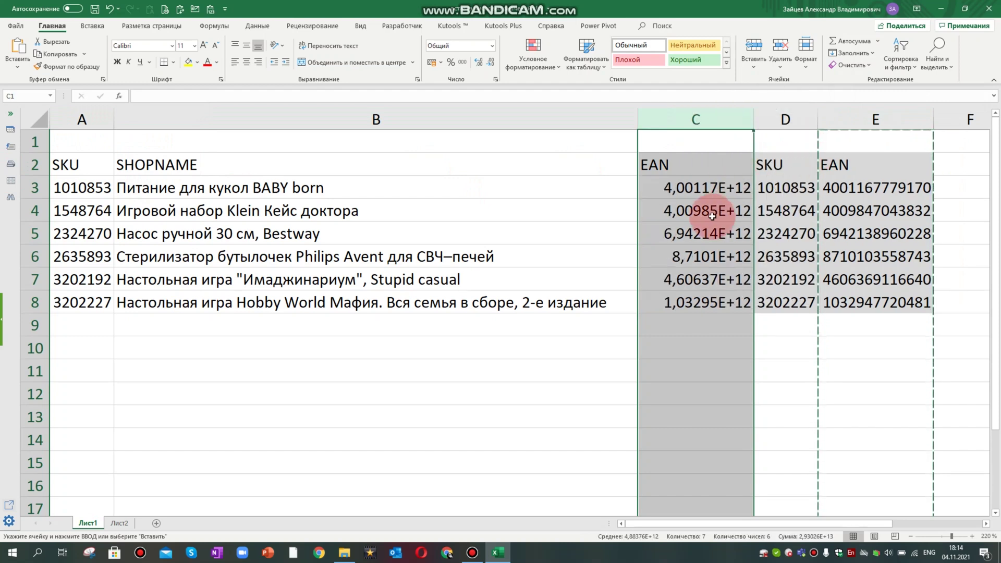
left_click(678, 260)
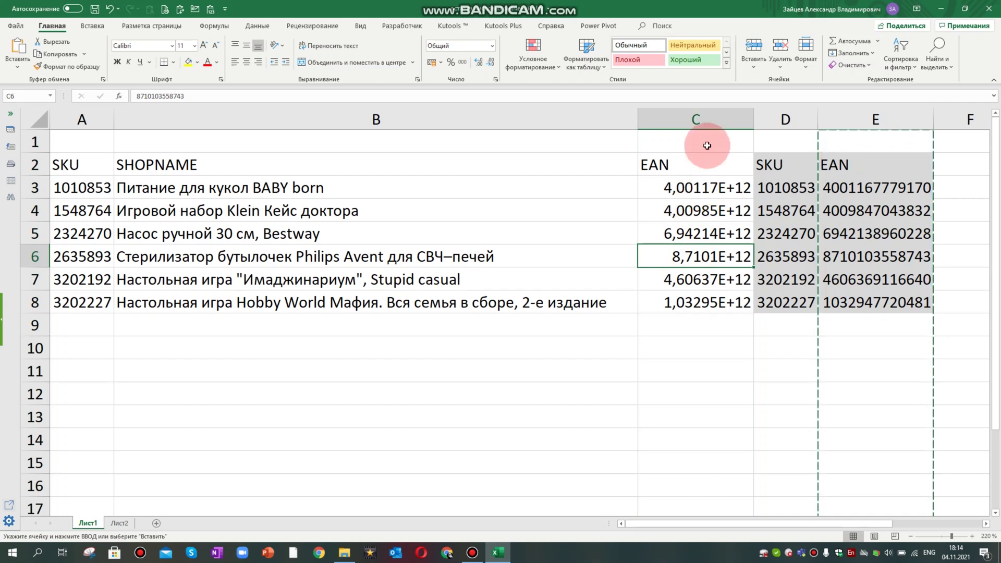
Format column C as Number with 0 decimal places to show full 13-digit EANs
left_click(706, 119)
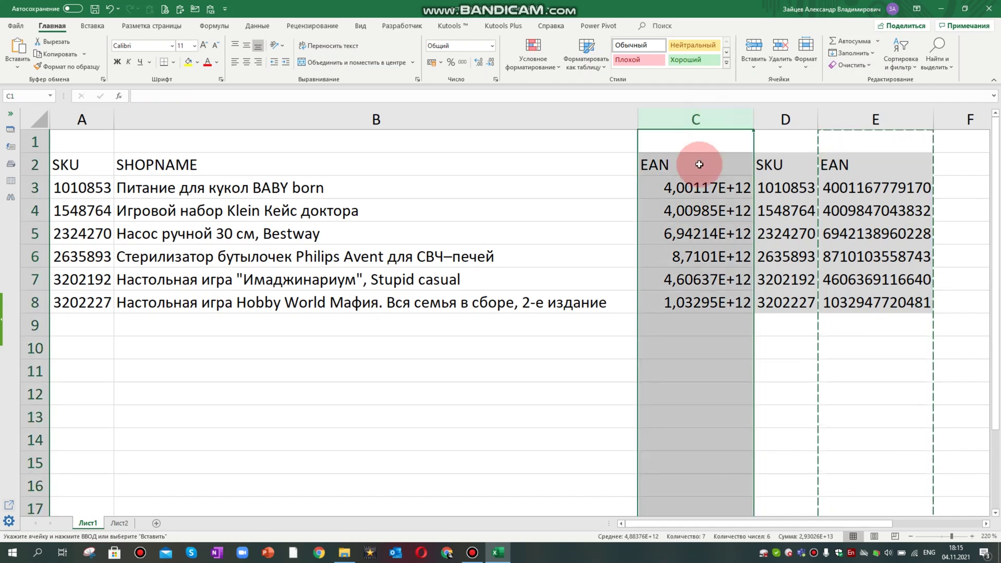
right_click(700, 121)
left_click(740, 254)
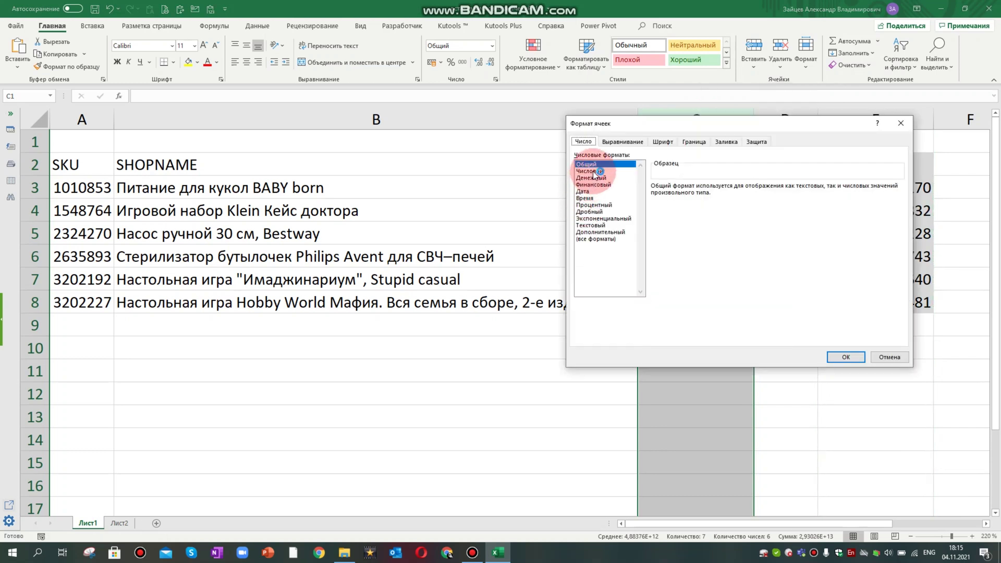
left_click(595, 171)
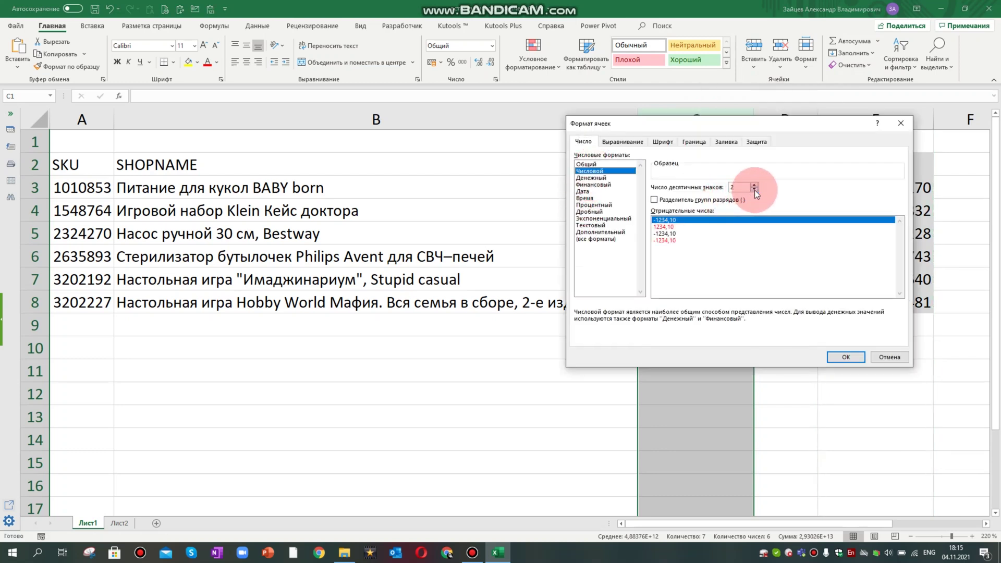
left_click(755, 189)
left_click(755, 190)
left_click(840, 357)
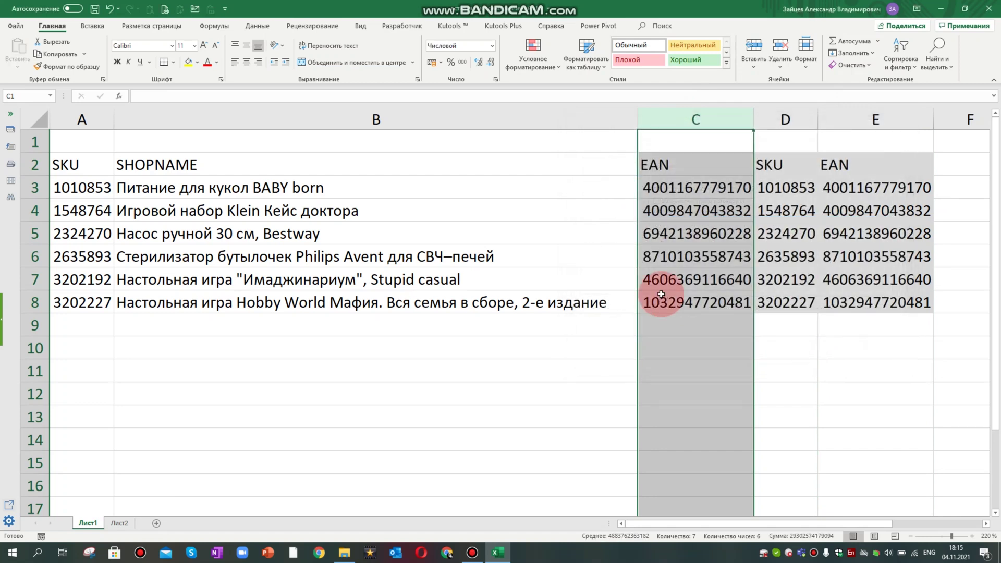
left_click_drag(785, 120, 873, 121)
Delete helper columns D and E, leaving only the SKU, SHOPNAME and EAN table
right_click(875, 123)
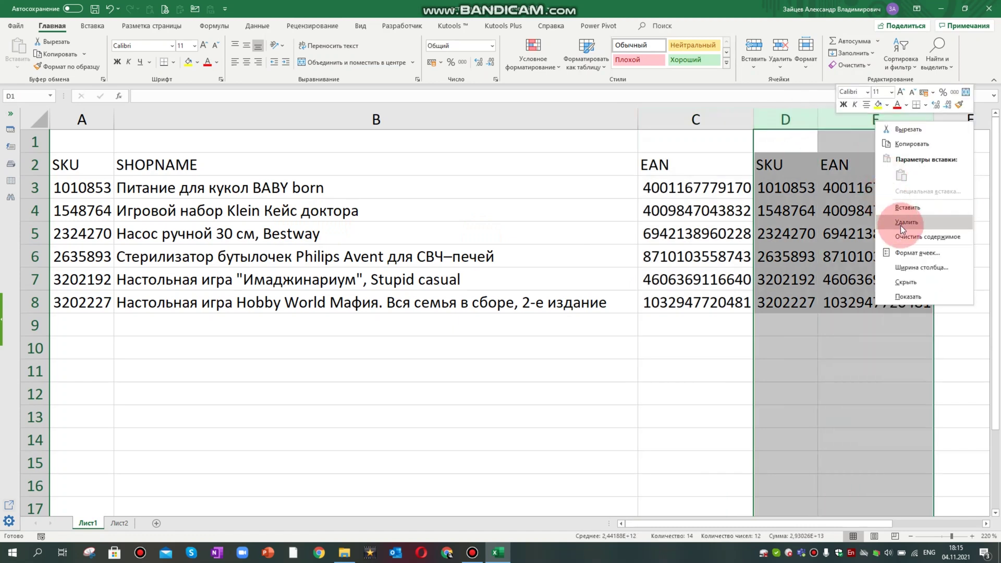
left_click(898, 225)
left_click(95, 9)
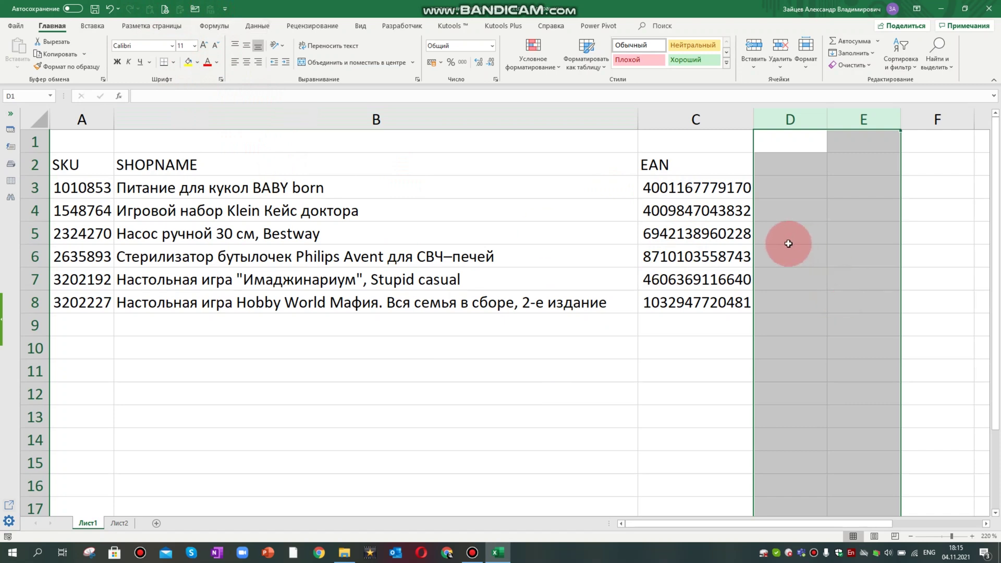
left_click(803, 276)
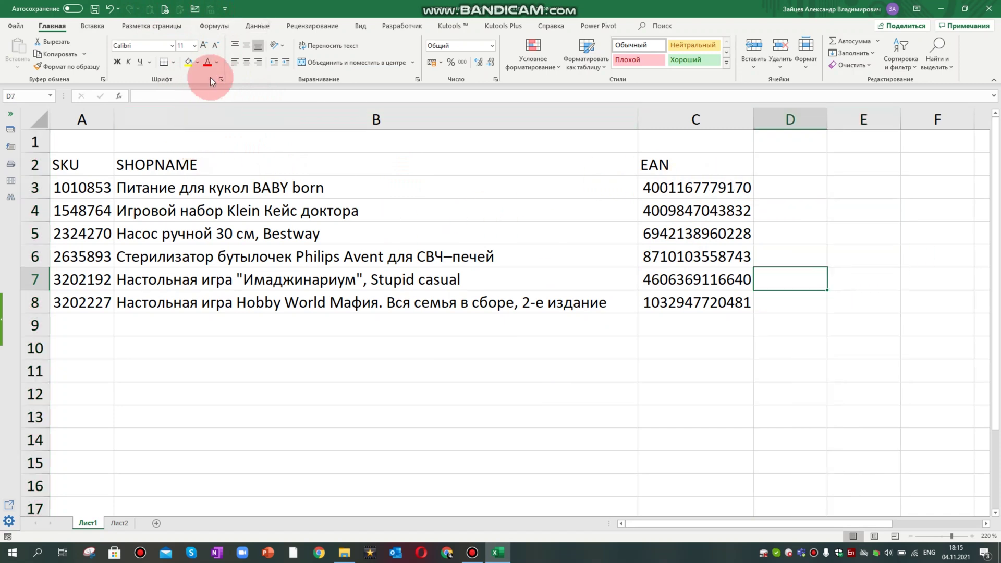
Open the Quick Access Toolbar options through More Commands
key("Down")
key("Down")
key("Down")
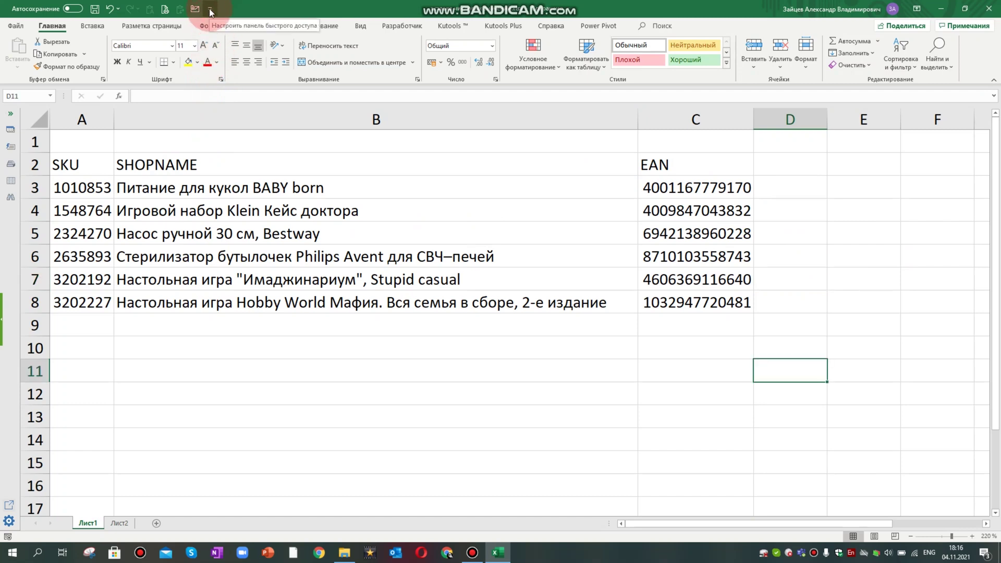
left_click(210, 12)
left_click(210, 11)
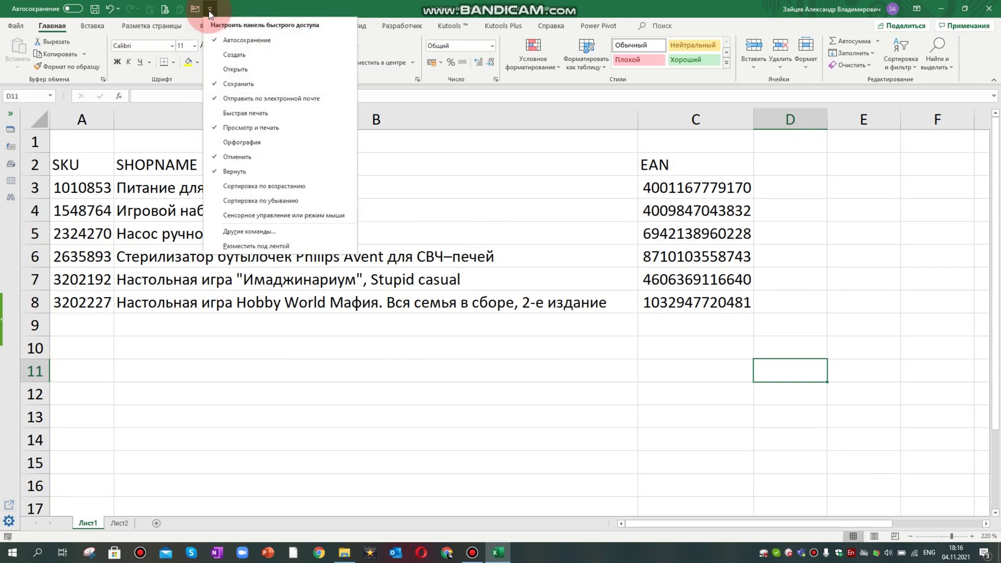
left_click(255, 233)
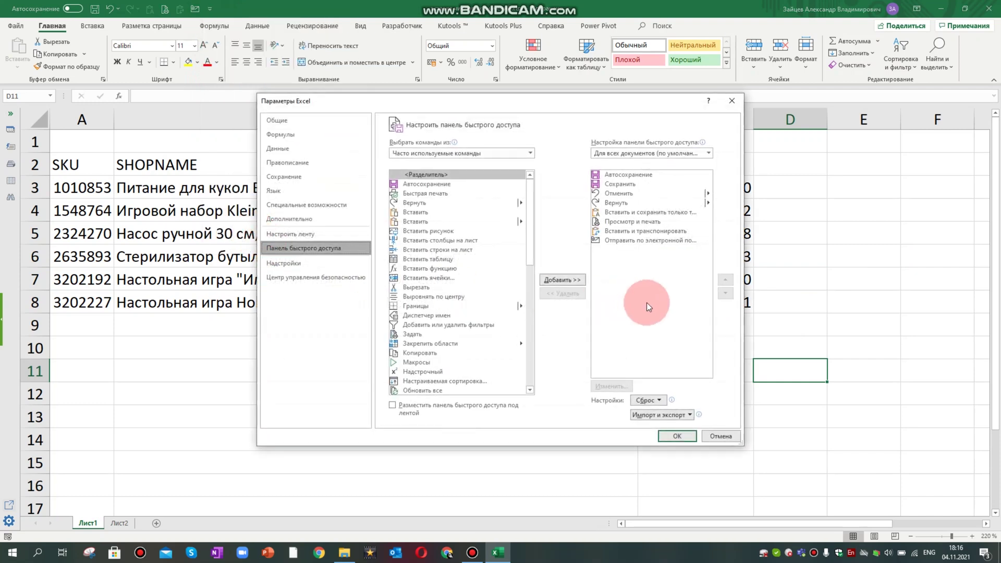
Add Вставить значения from All Commands to the Quick Access Toolbar and save
left_click(531, 154)
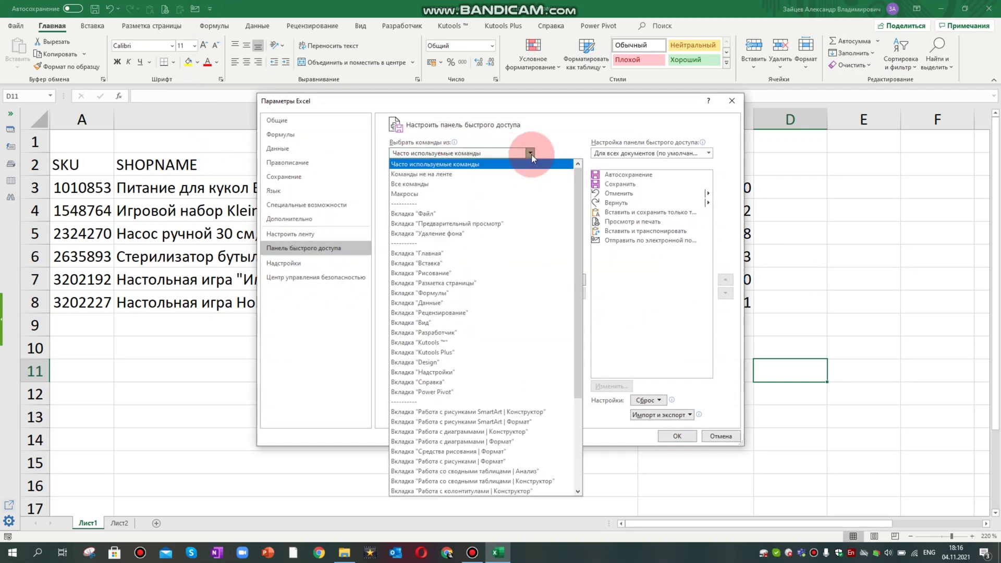
left_click(448, 184)
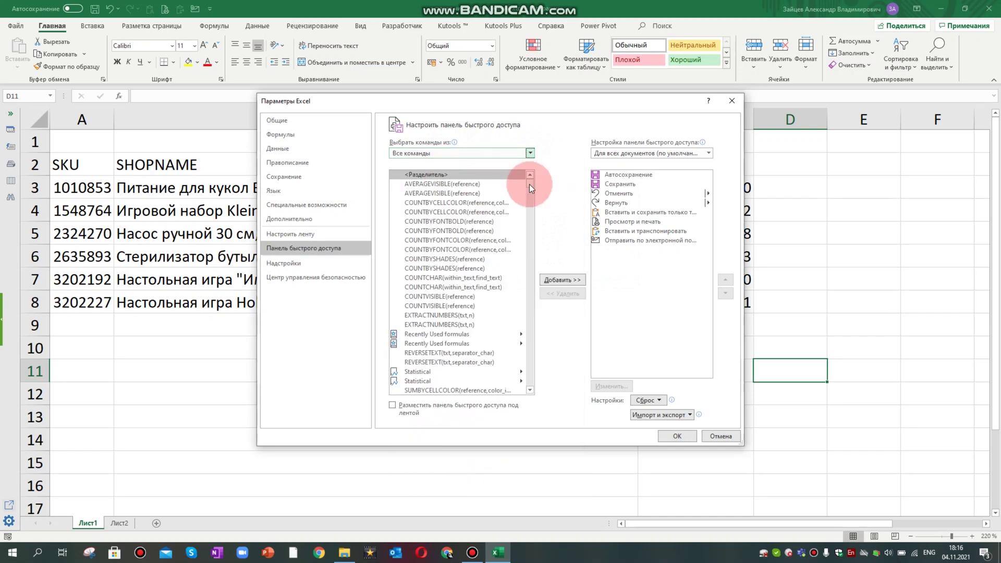
left_click_drag(529, 184, 527, 209)
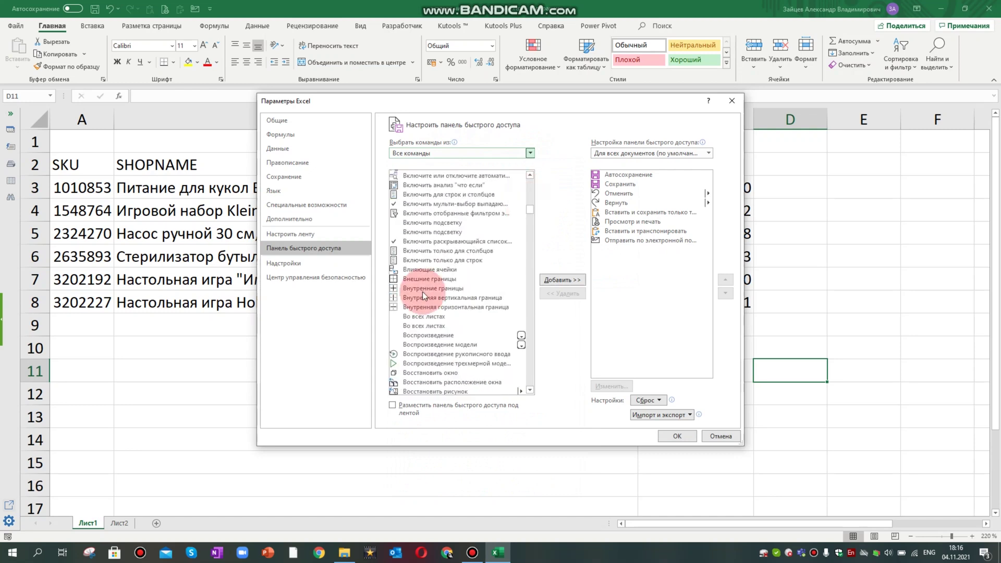
scroll(422, 270, "down", 4)
scroll(422, 270, "down", 2)
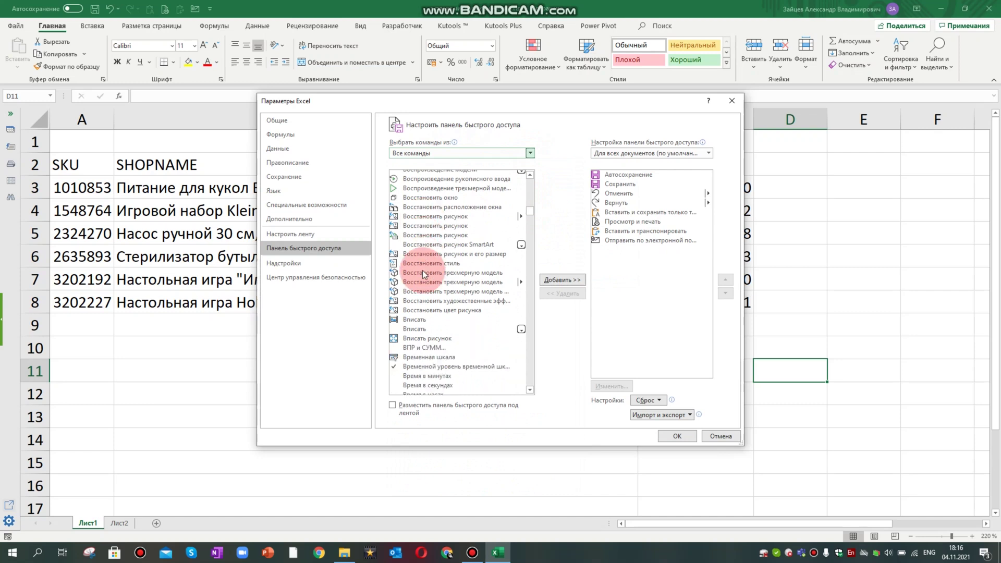
scroll(422, 272, "down", 5)
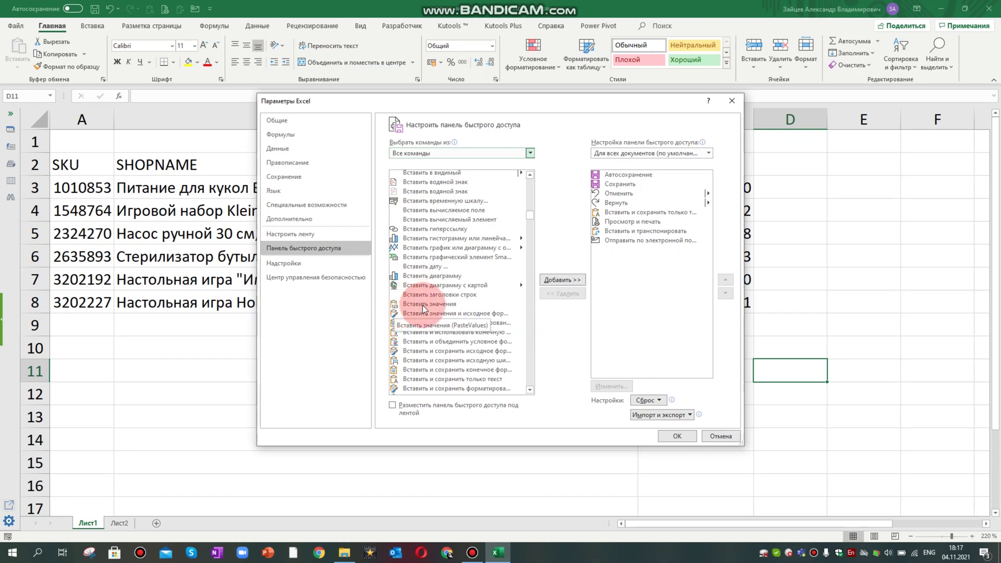
left_click(422, 304)
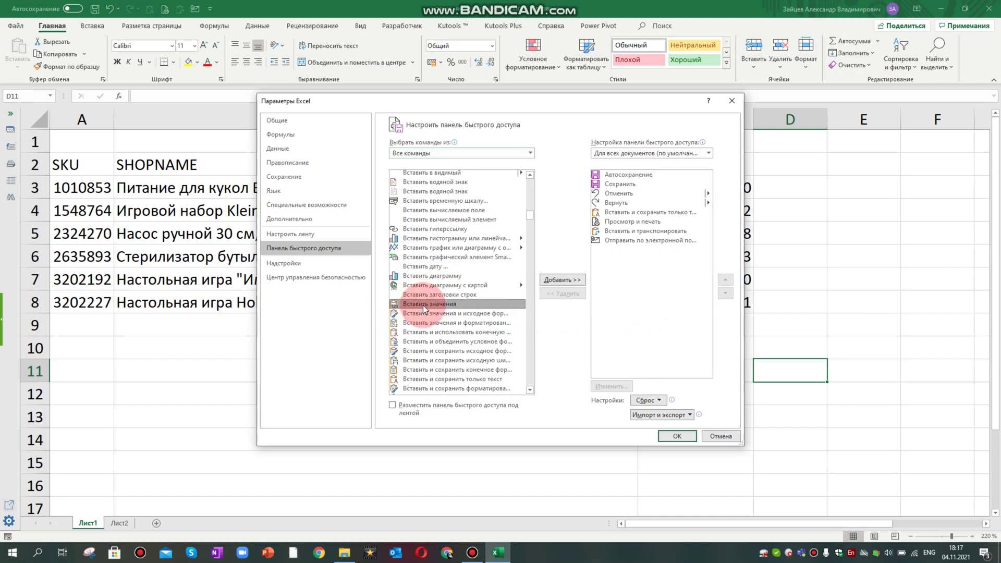
left_click(561, 282)
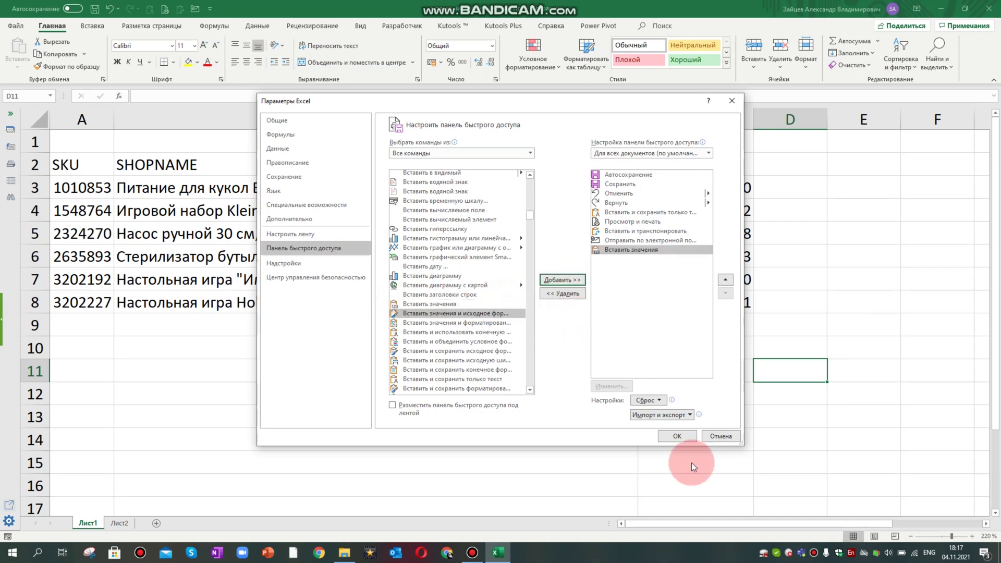
left_click(673, 439)
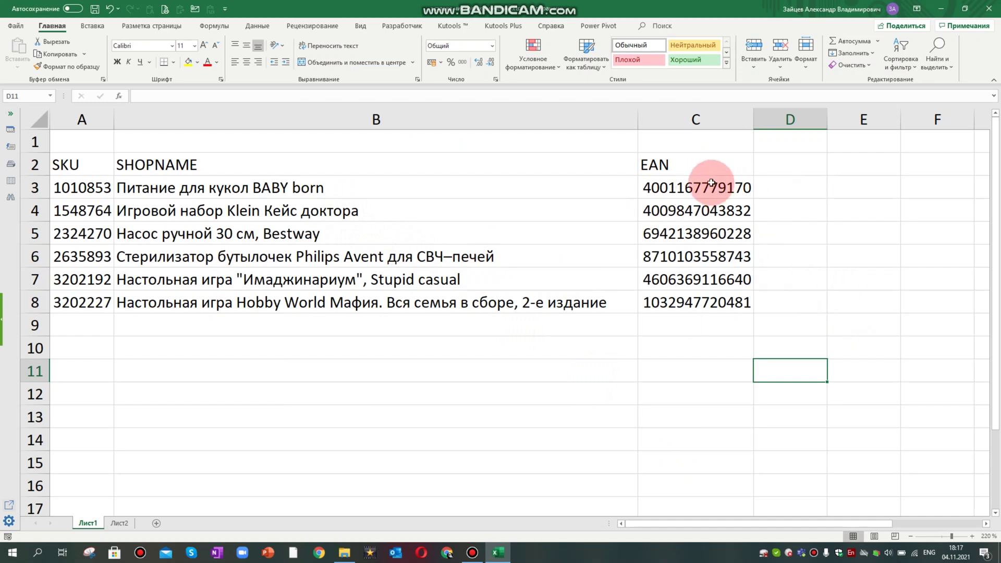
Fill the =A3*1 SKU formula in D3 down to D8 and copy column D
left_click(696, 120)
left_click(781, 180)
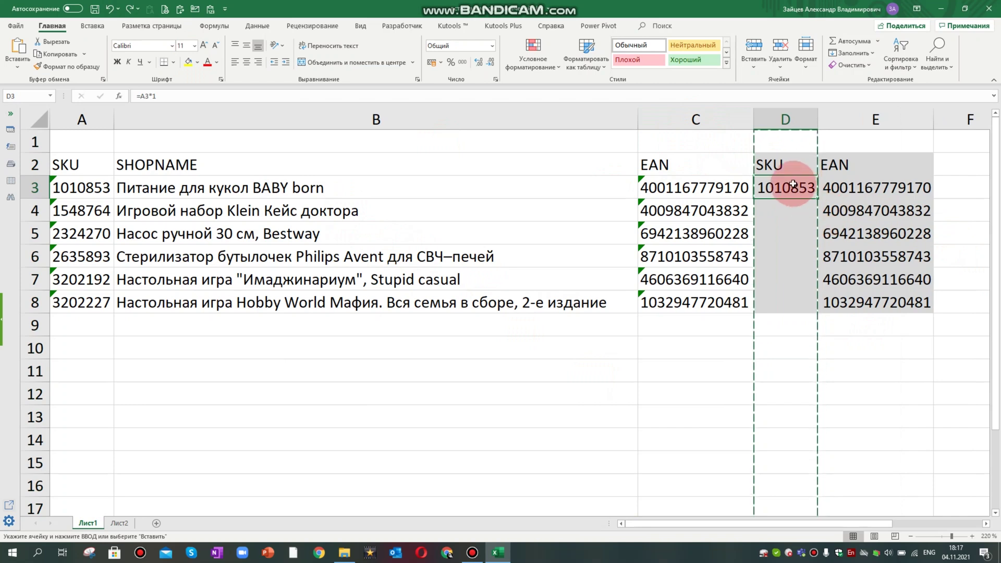
key("Escape")
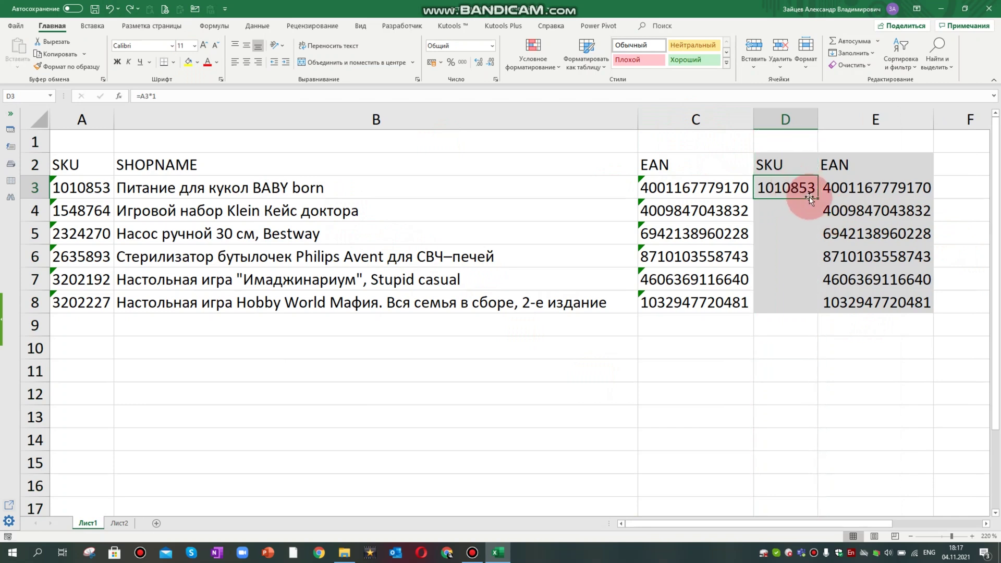
double_click(819, 198)
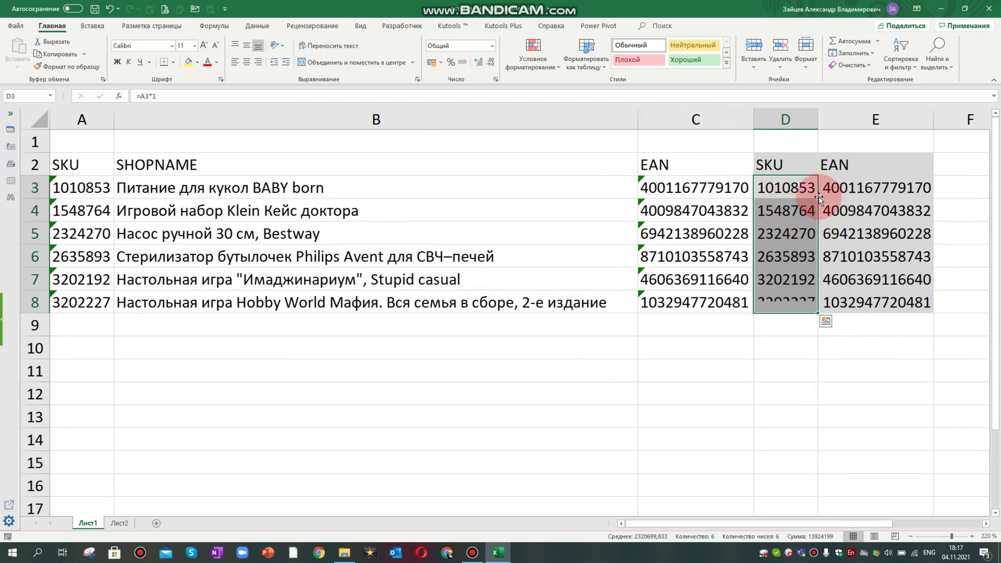
left_click(785, 255)
left_click(787, 279)
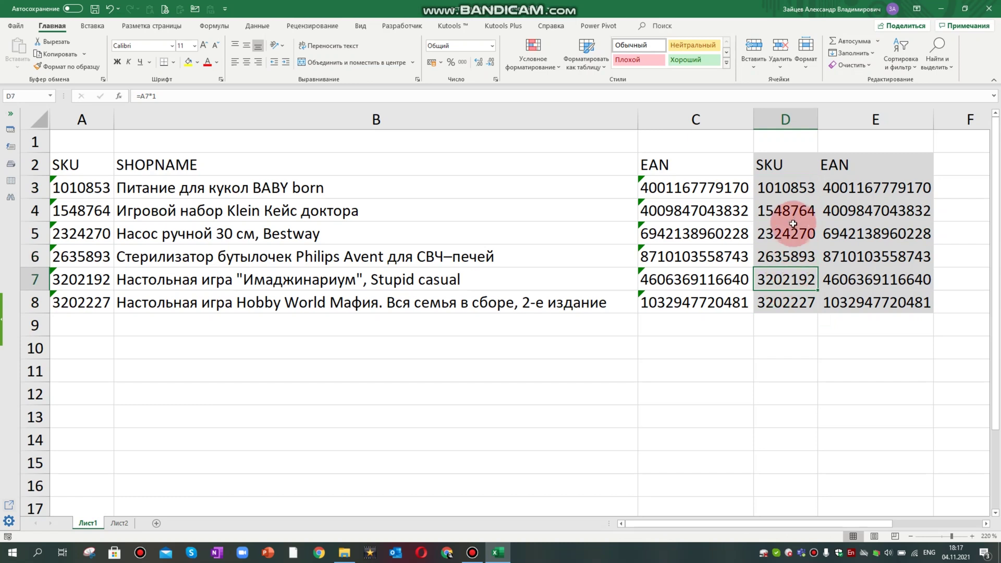
left_click(793, 115)
key("ctrl+c")
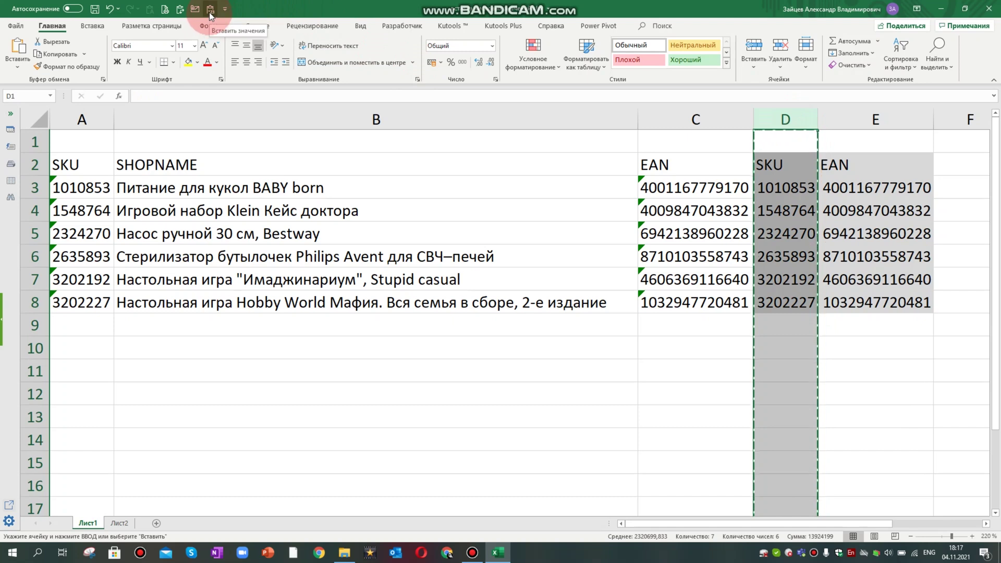
Paste column D over itself as values with the new toolbar button; D3 now holds 1010853
left_click(782, 189)
left_click(776, 232)
left_click(786, 280)
left_click(778, 305)
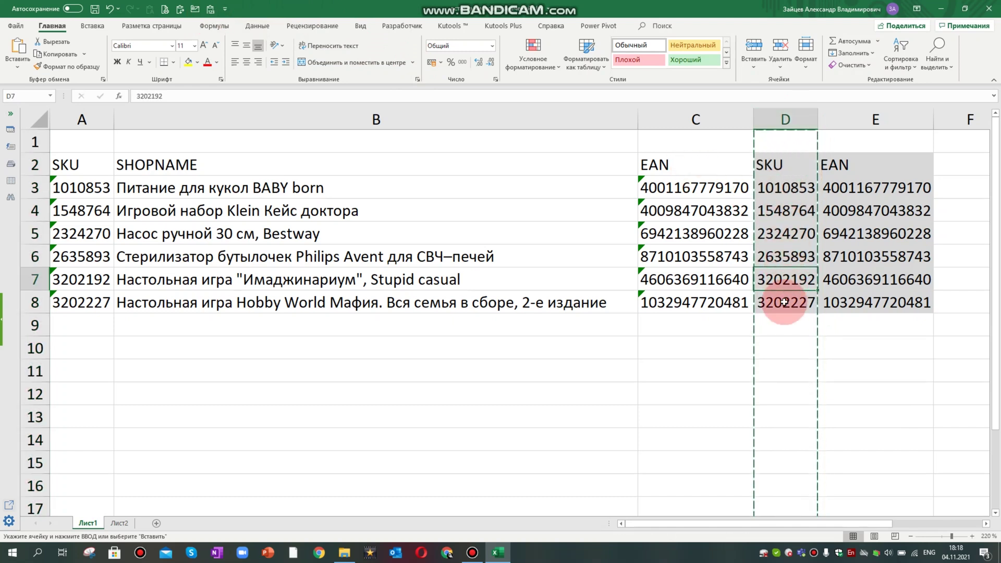
left_click(795, 189)
left_click(785, 113)
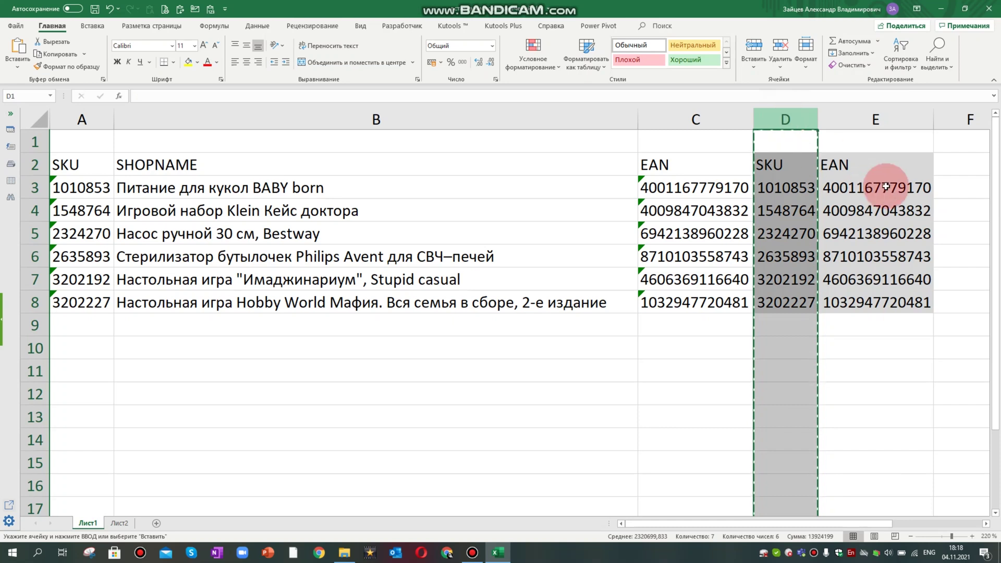
left_click(778, 186)
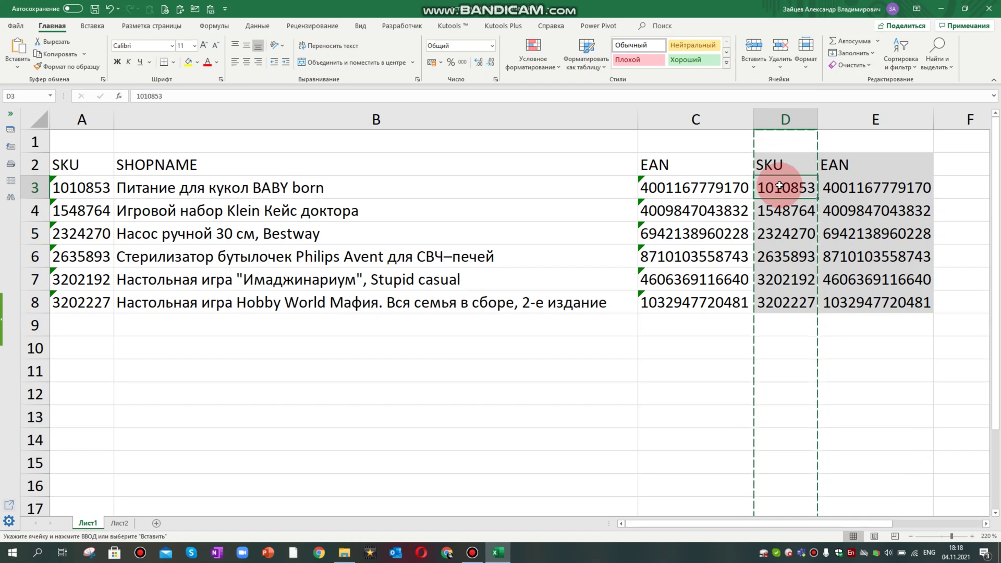
left_click(695, 119)
left_click(693, 188)
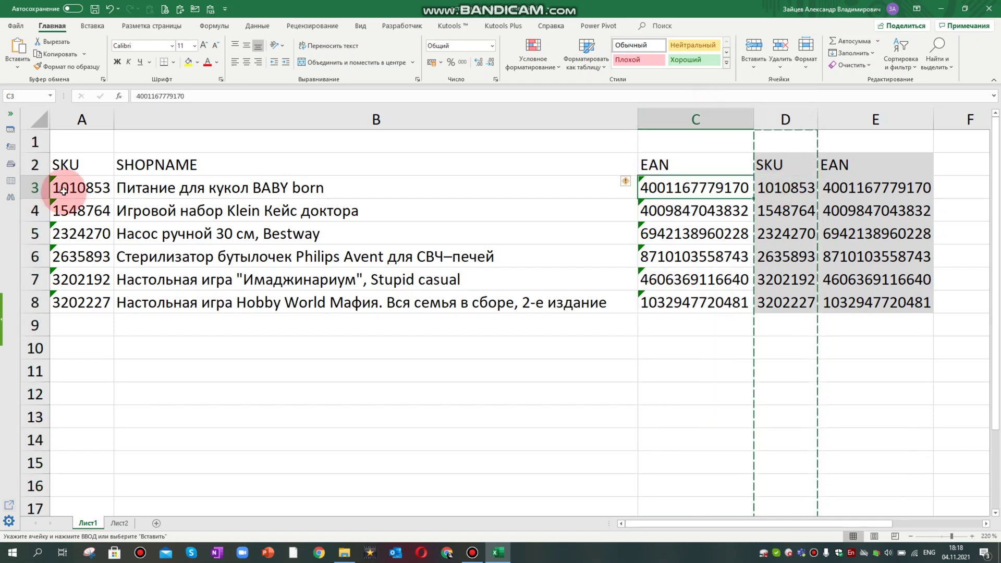